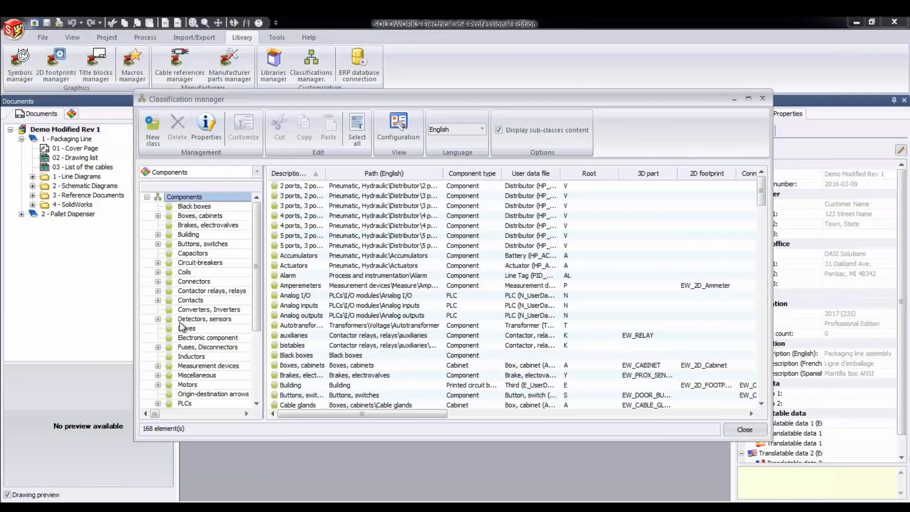
# - Review the class properties of the Drives component class, including its root and manufacturer data
pyautogui.click(186, 328)
pyautogui.click(290, 187)
pyautogui.click(205, 129)
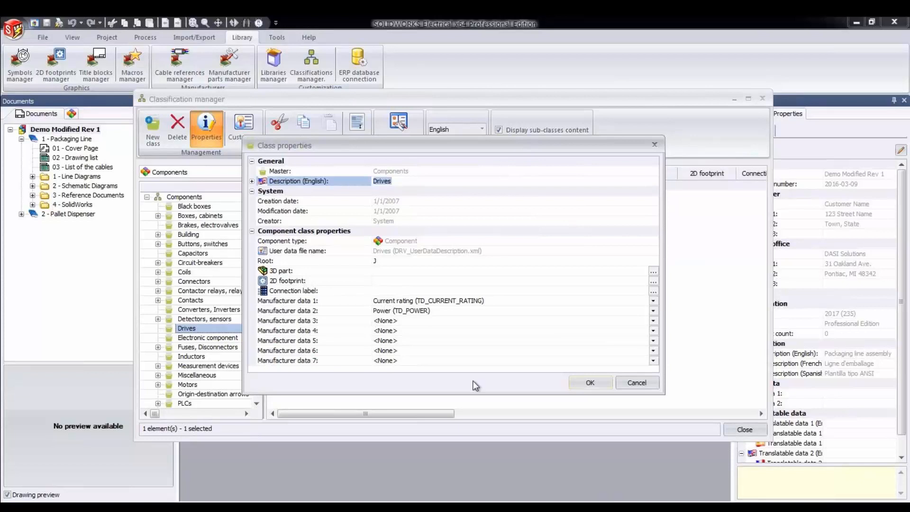
pyautogui.click(590, 382)
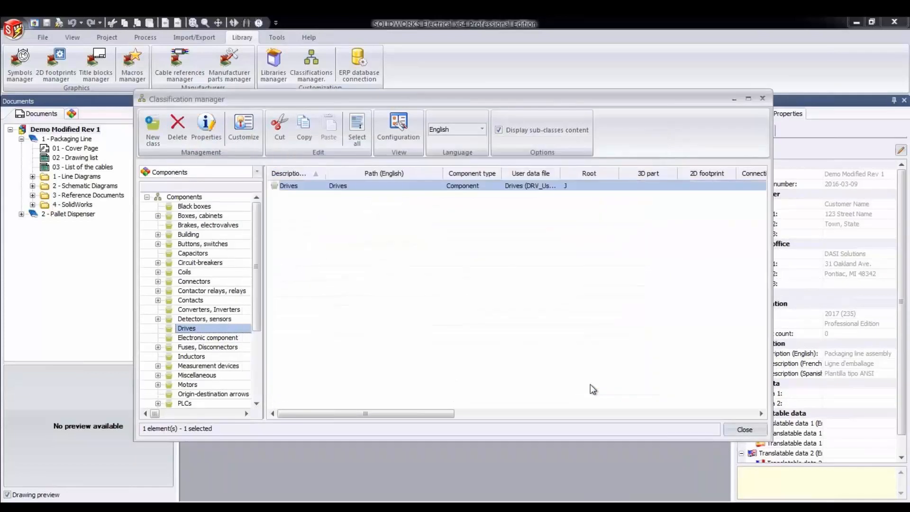
# - Create a new class under Components with the English description "Safety", keeping Component as its type
pyautogui.click(183, 197)
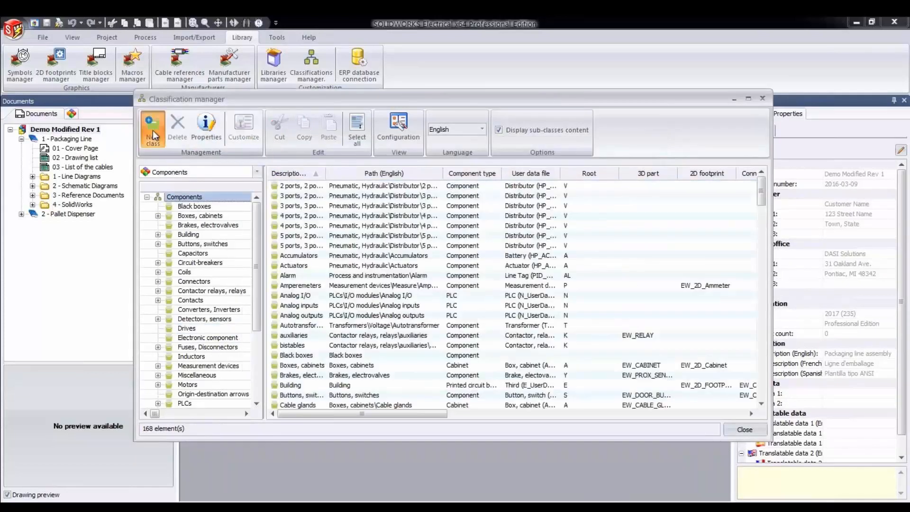
pyautogui.click(152, 131)
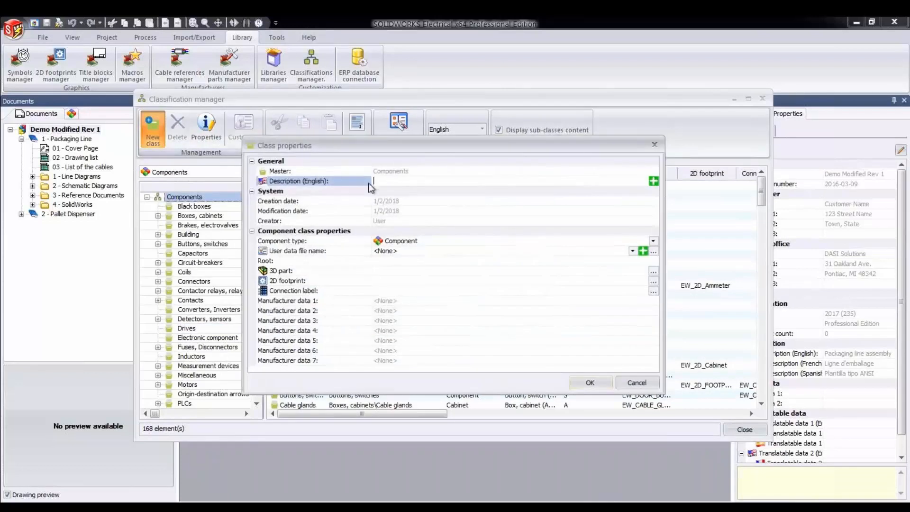
pyautogui.write('Safety')
pyautogui.click(654, 241)
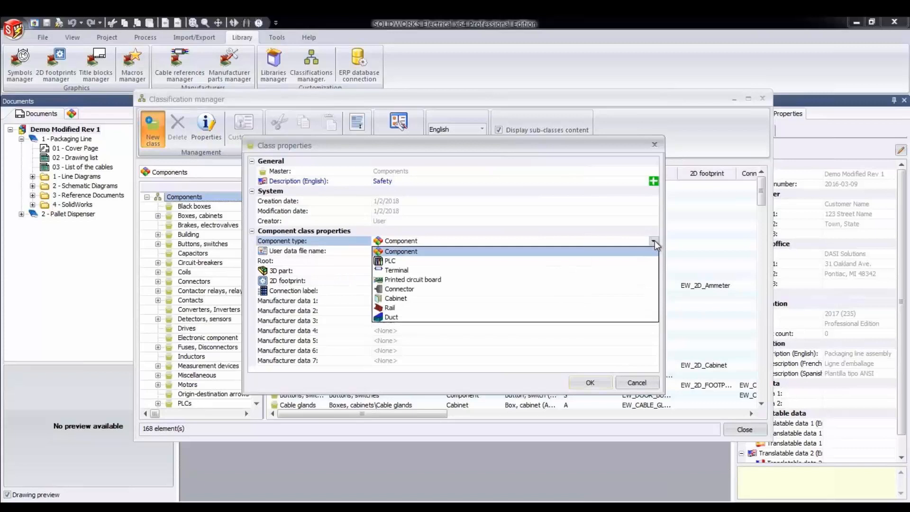
pyautogui.click(654, 241)
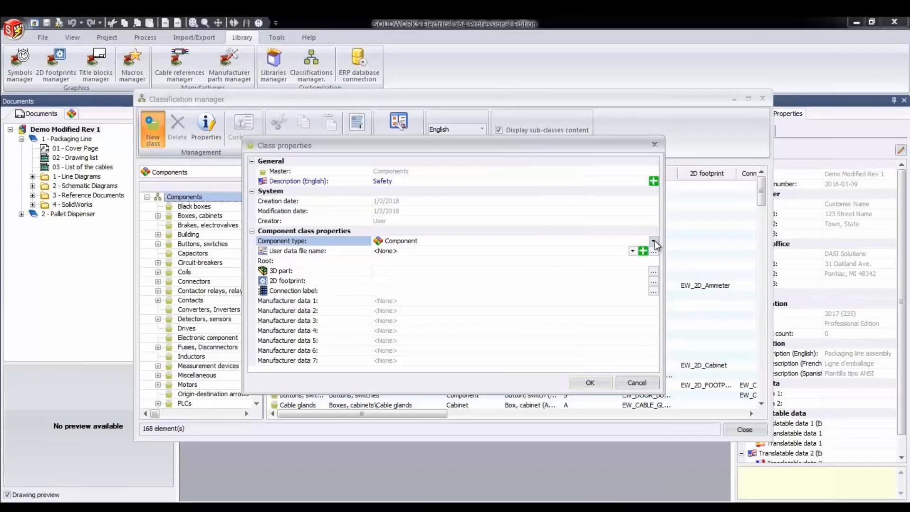
pyautogui.click(391, 264)
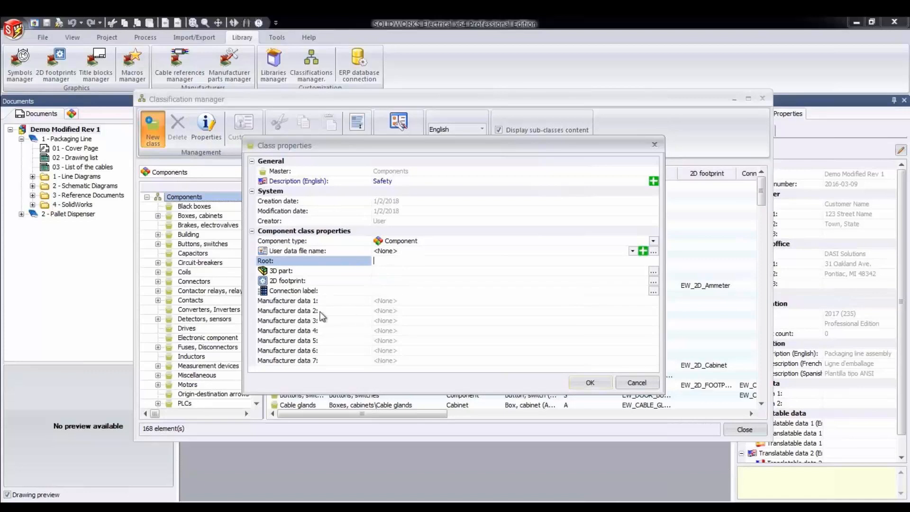
pyautogui.click(592, 383)
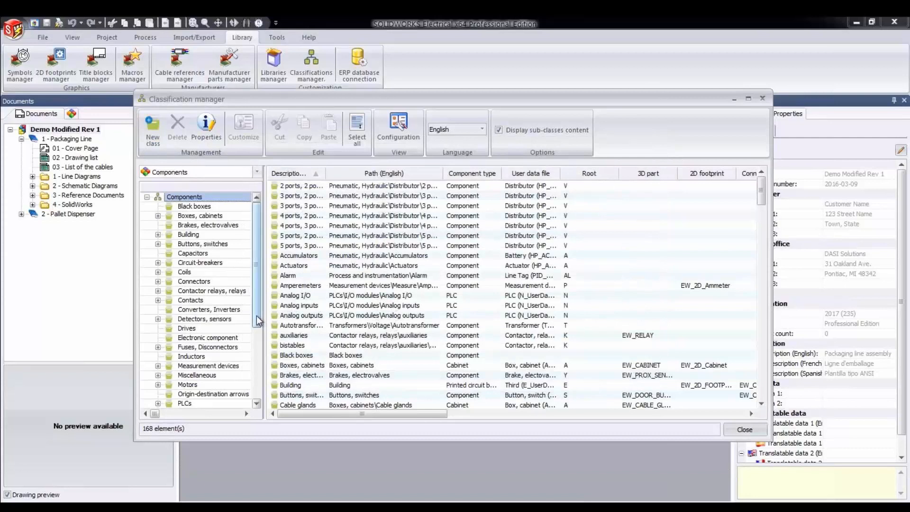
pyautogui.moveTo(259, 321); pyautogui.dragTo(262, 388)
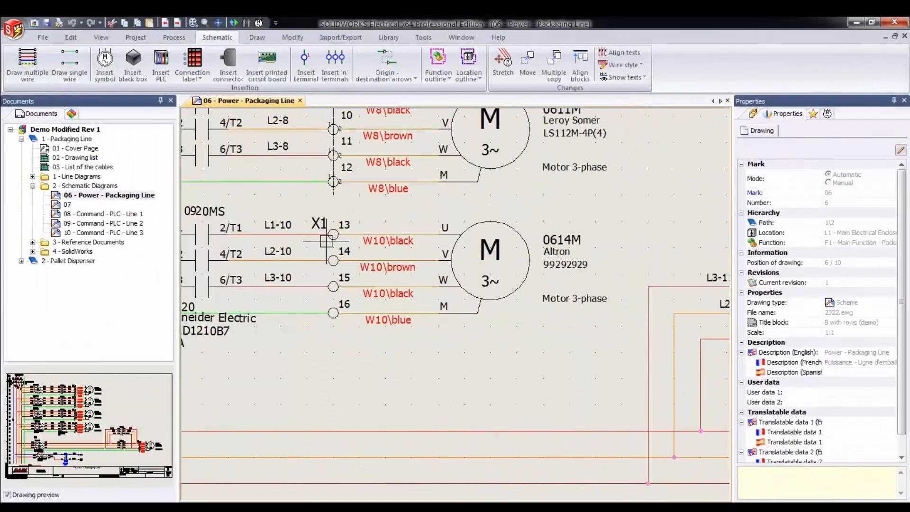
# - Open terminal strip X1 for editing from terminal 13 on the power drawing and go to its first terminal
pyautogui.click(447, 240)
pyautogui.rightClick(326, 240)
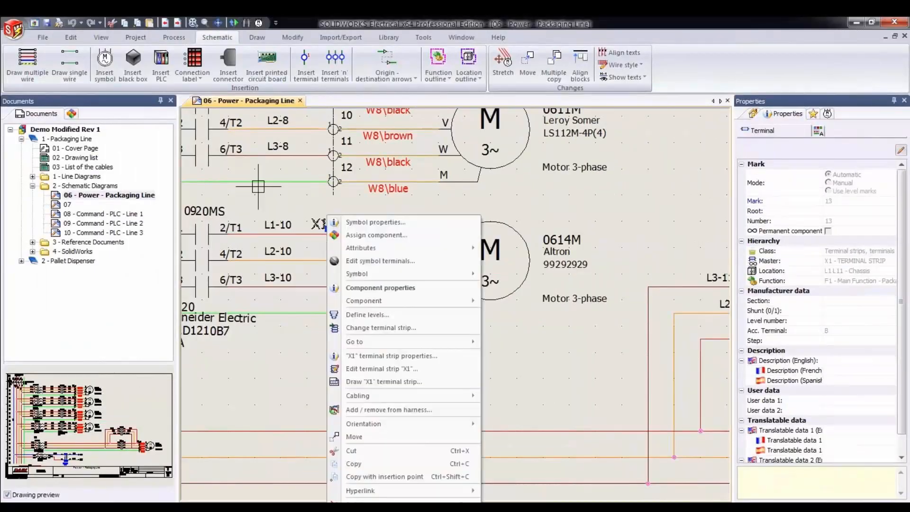
pyautogui.click(374, 369)
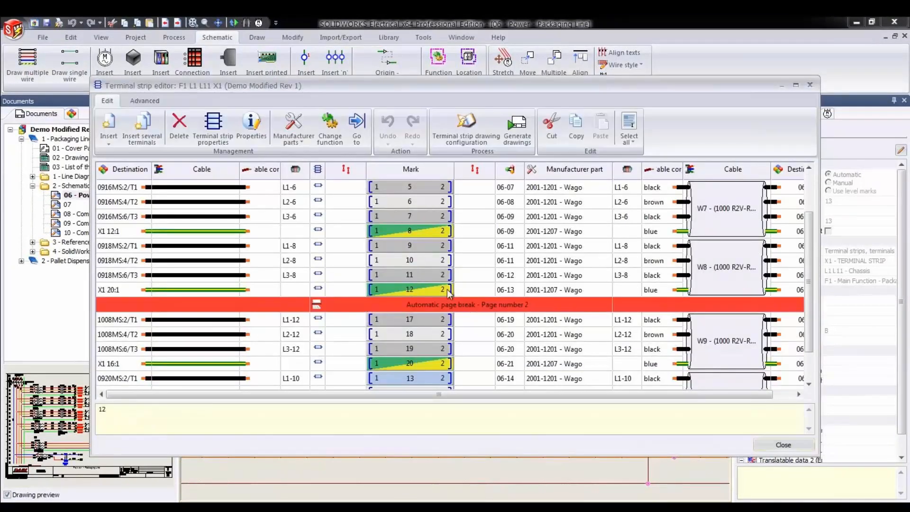
pyautogui.moveTo(812, 228); pyautogui.dragTo(813, 177)
pyautogui.click(320, 184)
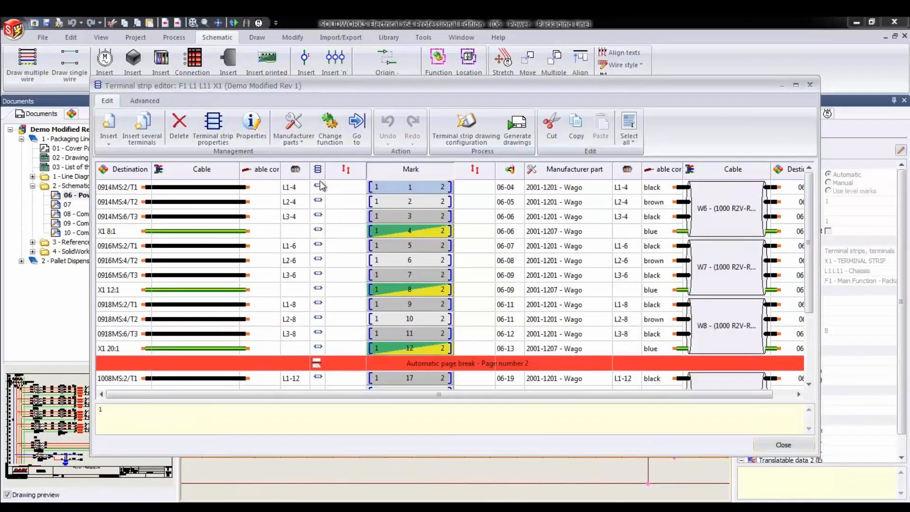
# - Inspect the mark data and manufacturer part assignment in the X1 strip's properties, and close the terminal strip editor
pyautogui.click(216, 142)
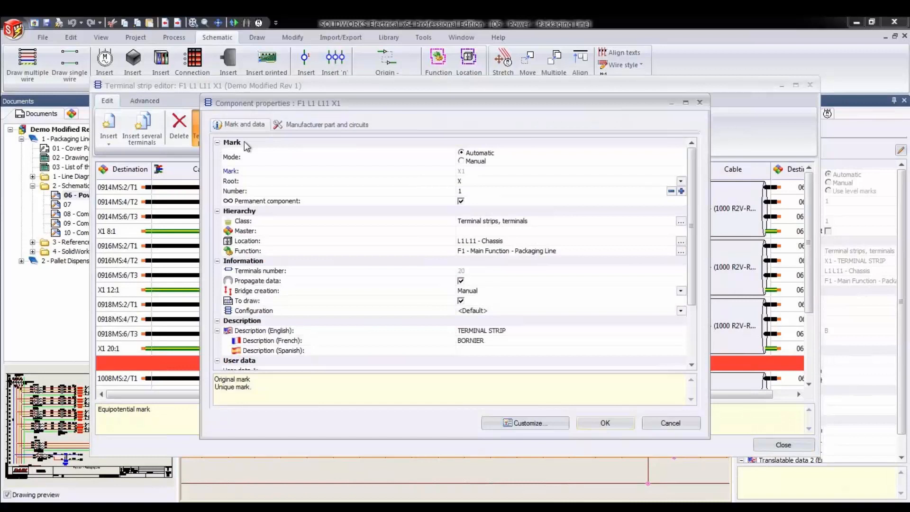
pyautogui.click(326, 127)
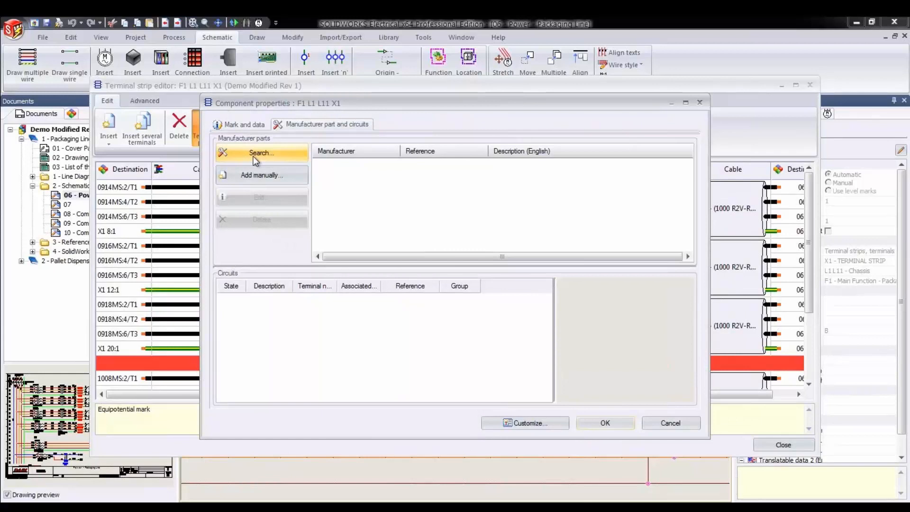
pyautogui.press('Escape')
pyautogui.click(778, 448)
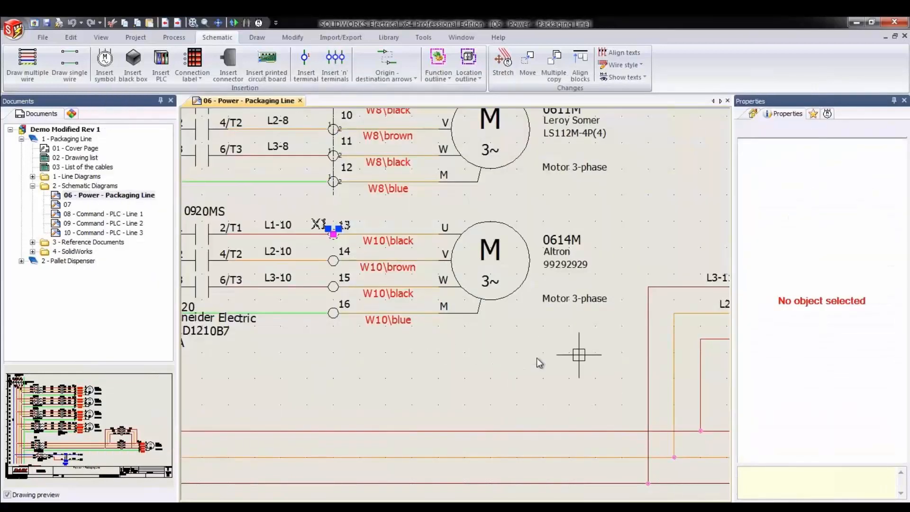
# - Draw three parallel horizontal single wires with 0.25 spacing in the empty area beside motor 0604M
pyautogui.scroll(-3, 565, 333)
pyautogui.moveTo(536, 359); pyautogui.dragTo(311, 413, button='middle')
pyautogui.click(63, 53)
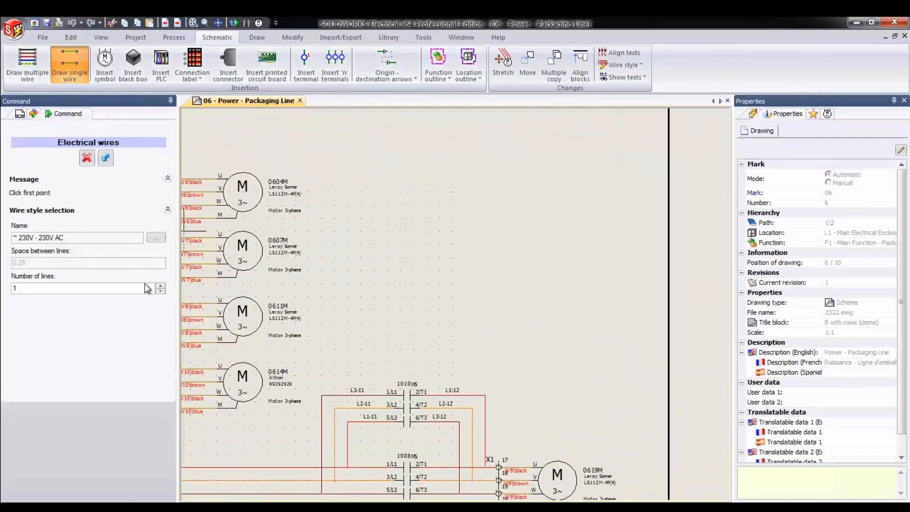
pyautogui.click(162, 286)
pyautogui.click(161, 286)
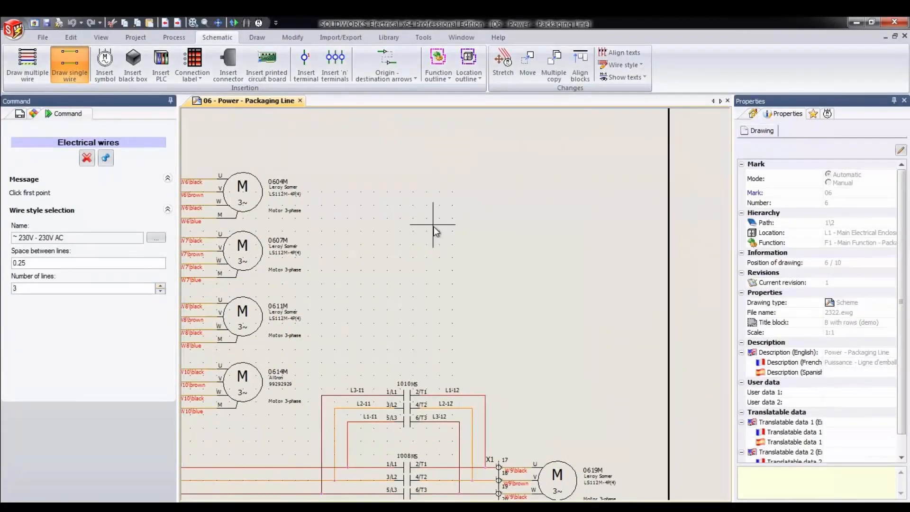
pyautogui.click(394, 212)
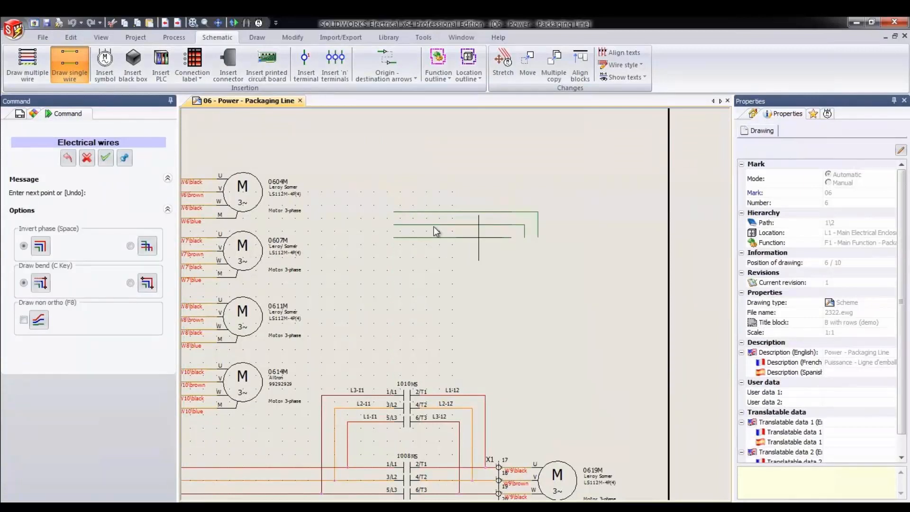
pyautogui.rightClick(478, 237)
# - Insert terminals across the three new wires without an axis line, assigning all of them to a new terminal strip
pyautogui.click(335, 66)
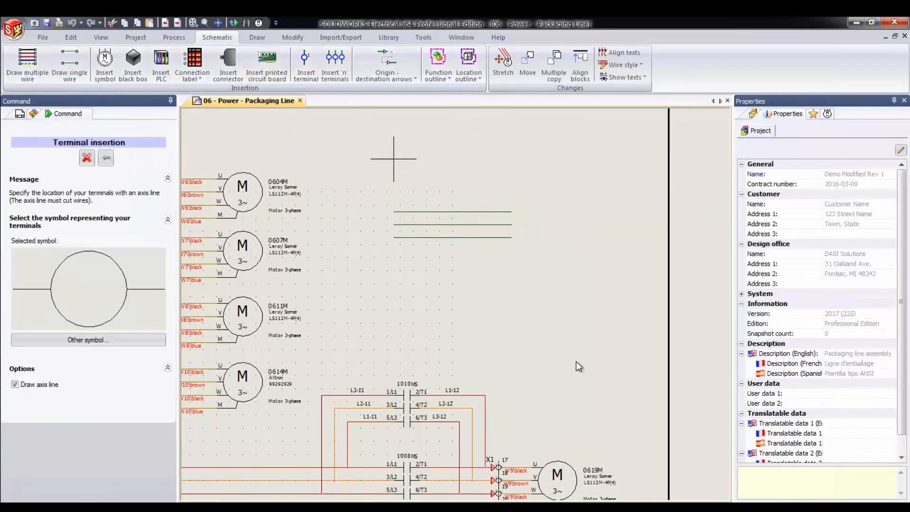
pyautogui.click(14, 384)
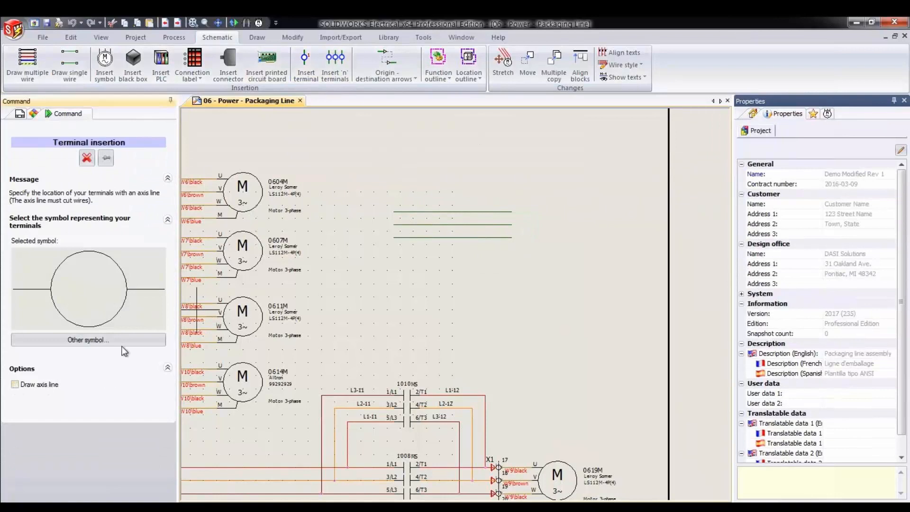
pyautogui.click(446, 192)
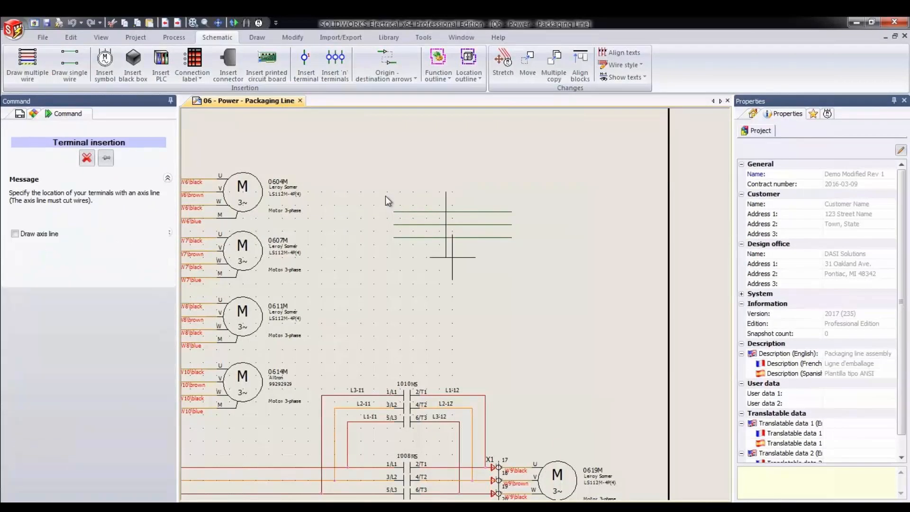
pyautogui.click(448, 258)
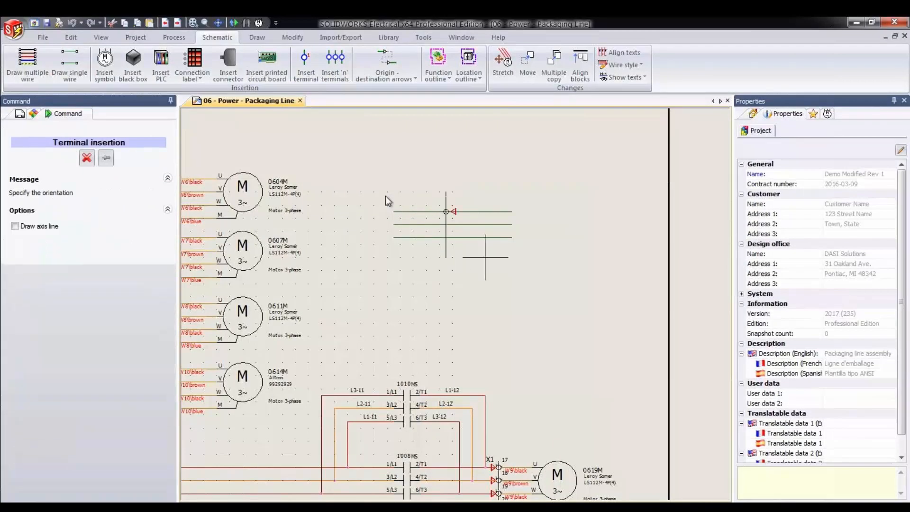
pyautogui.click(385, 196)
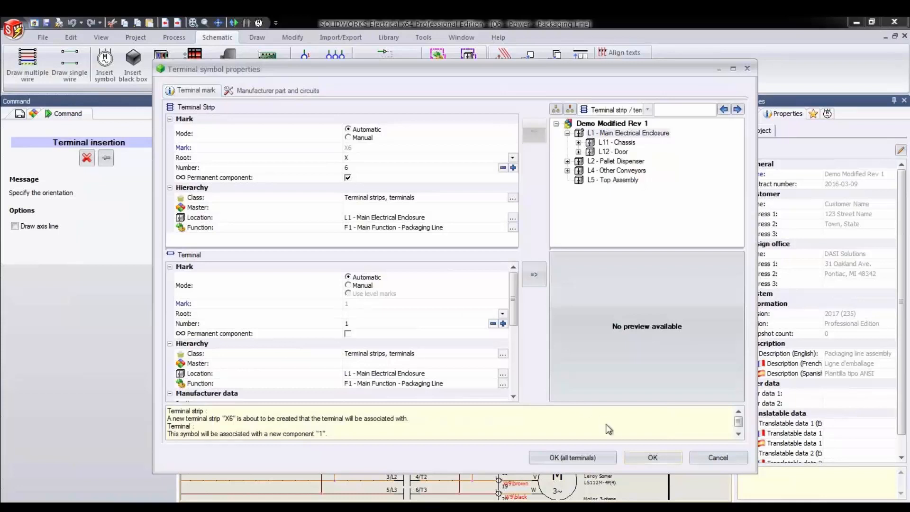
pyautogui.click(591, 461)
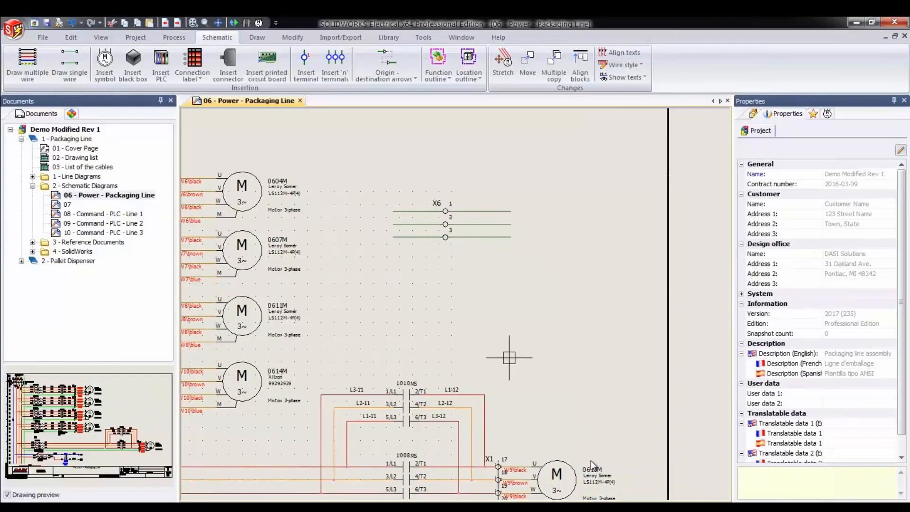
# - Associate the symbol of terminal 2 in strip X6 with existing terminal 1 through its symbol properties
pyautogui.scroll(5, 453, 232)
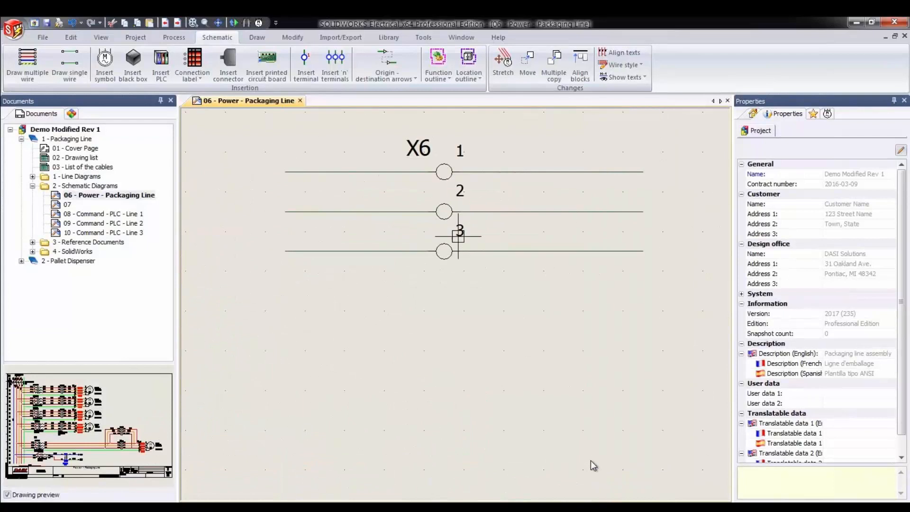
pyautogui.click(444, 212)
pyautogui.rightClick(442, 216)
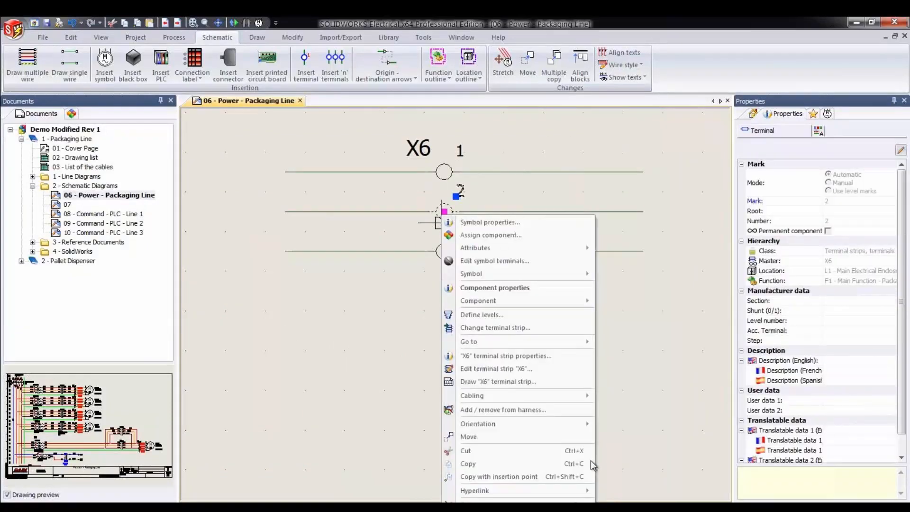
pyautogui.click(511, 223)
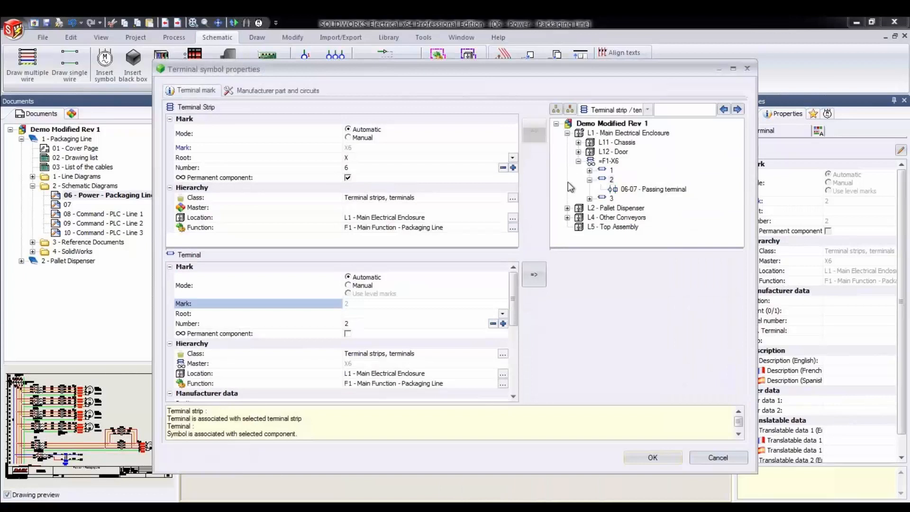
pyautogui.click(611, 170)
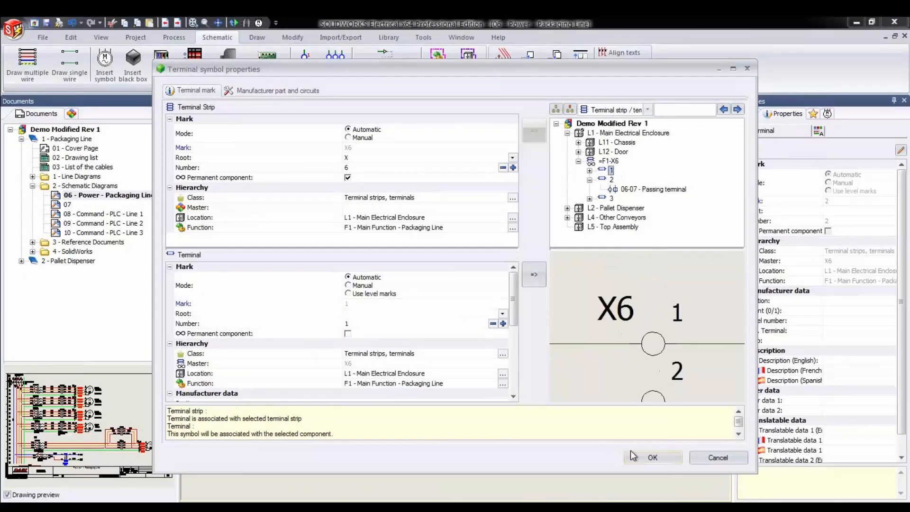
pyautogui.click(645, 459)
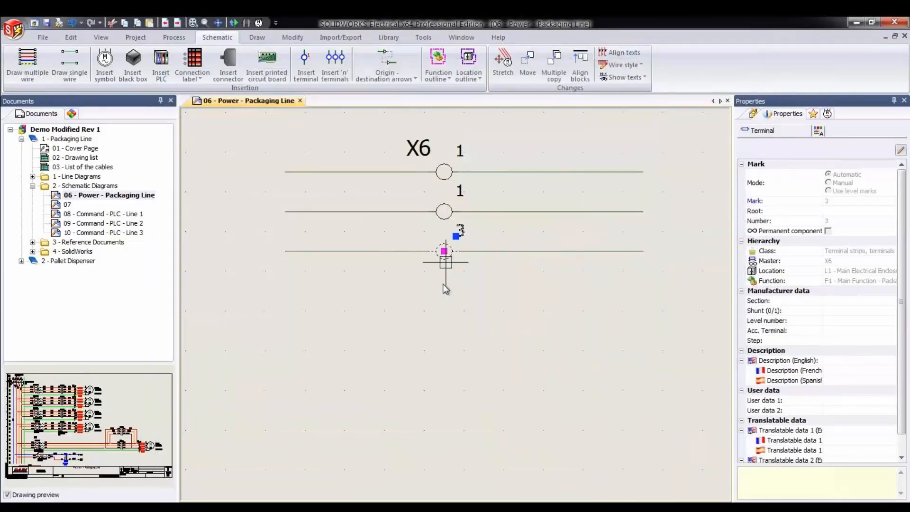
# - Associate the symbol of terminal 3 in strip X6 with the existing multi-level terminal 1
pyautogui.rightClick(444, 252)
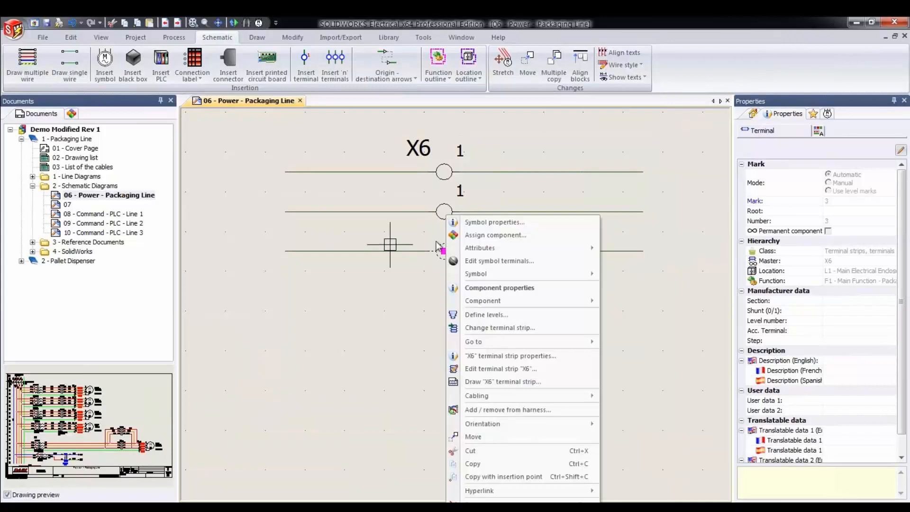
pyautogui.click(456, 223)
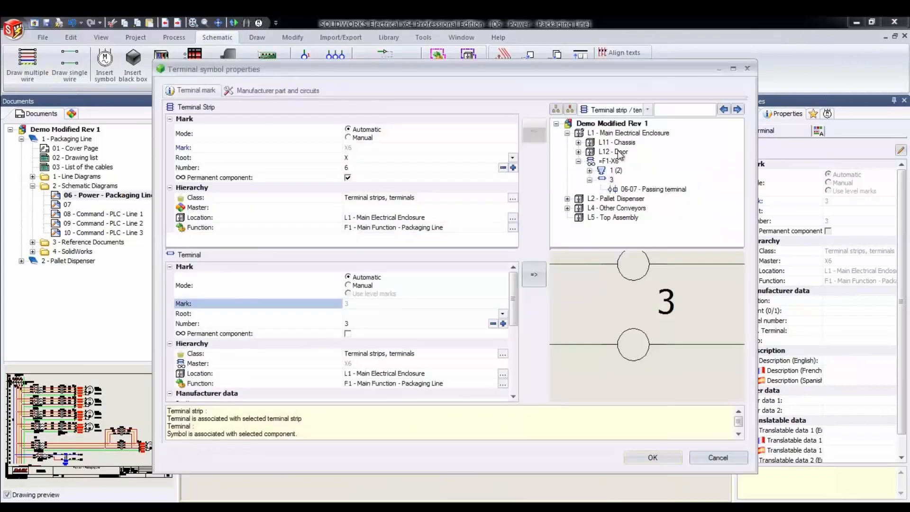
pyautogui.click(615, 170)
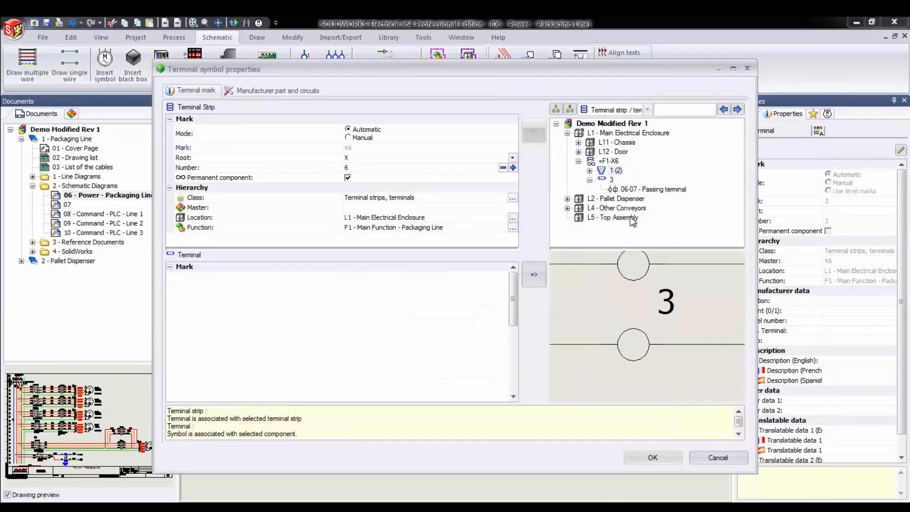
pyautogui.click(653, 458)
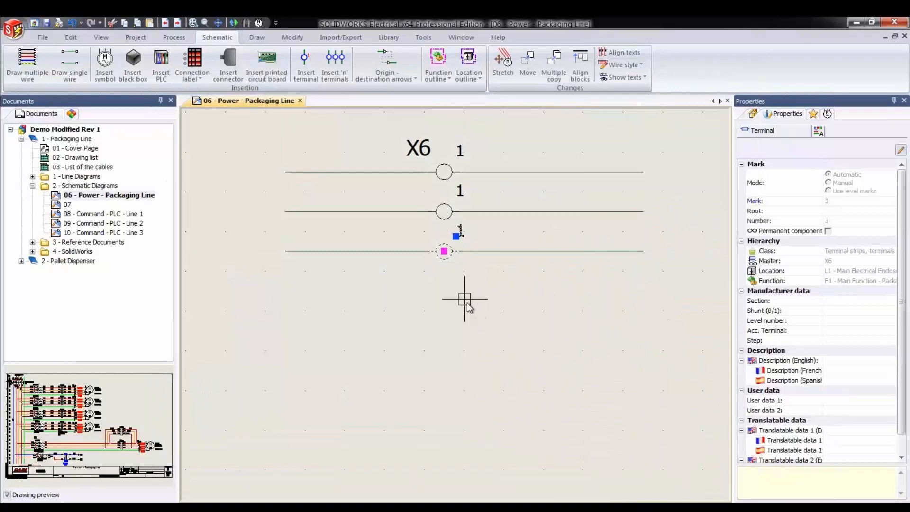
# - Open terminal strip X6 in the terminal strip editor to examine the levels of terminal 1
pyautogui.rightClick(434, 256)
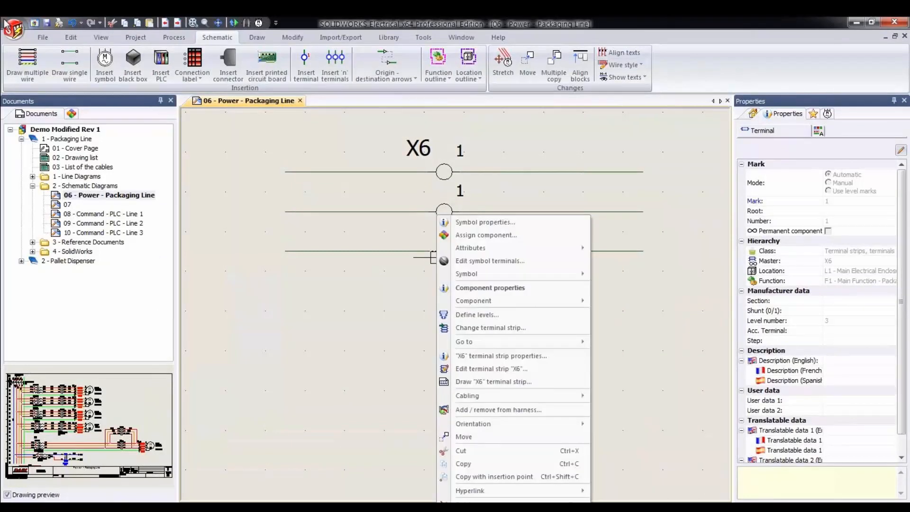
pyautogui.click(469, 369)
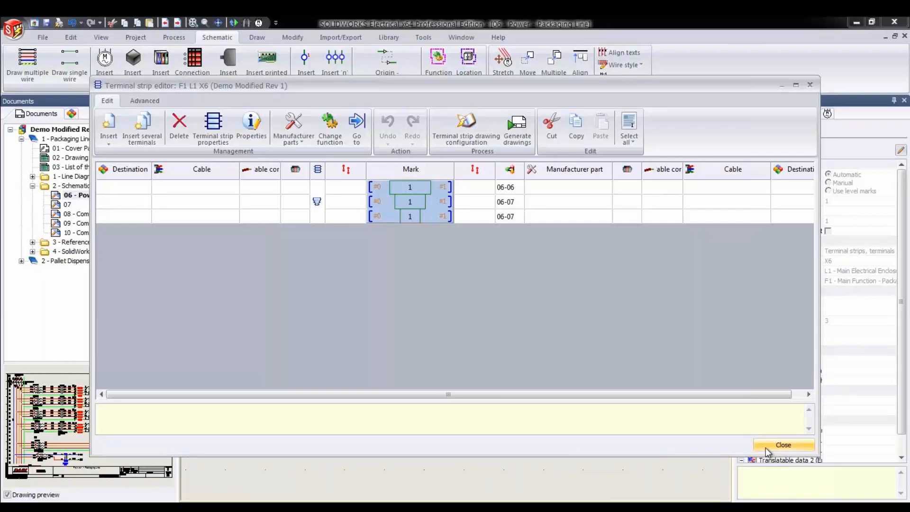
# - Define terminal 1 of strip X6 with 3 levels, using terminal and level marks
pyautogui.click(783, 445)
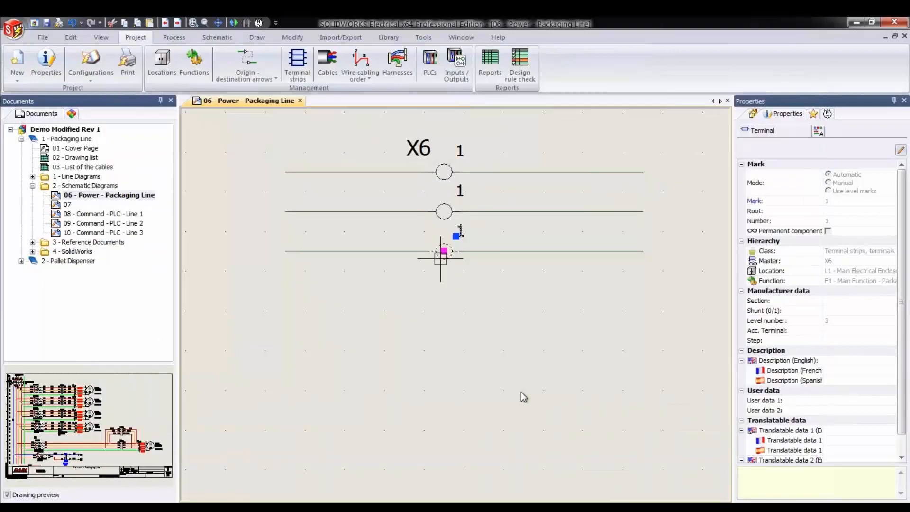
pyautogui.rightClick(437, 255)
pyautogui.click(481, 315)
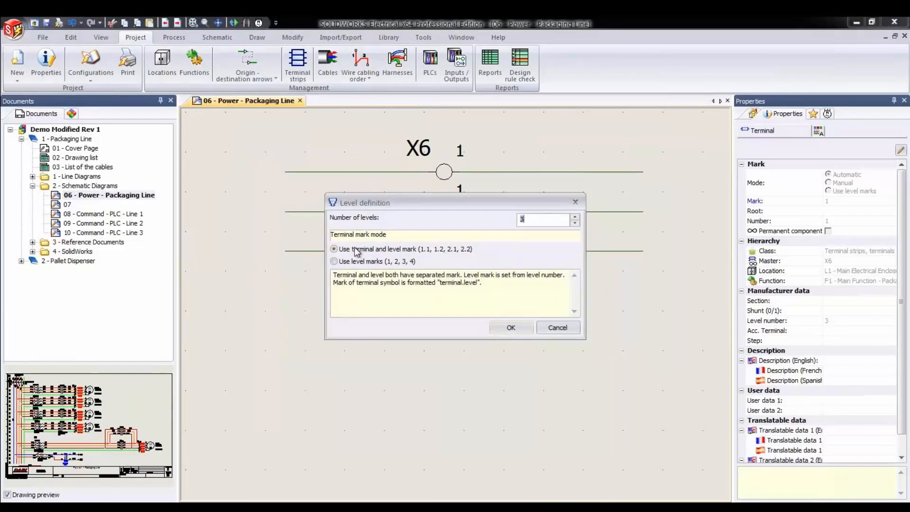
pyautogui.click(504, 327)
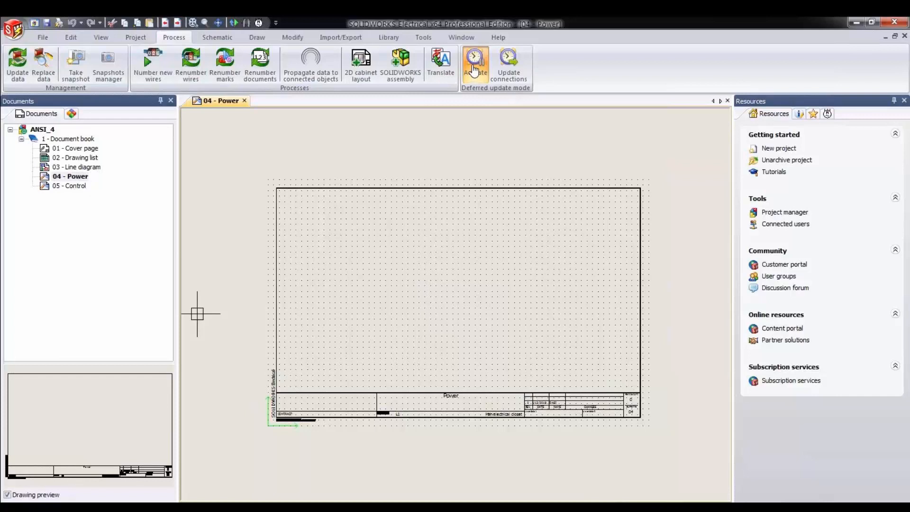
# - Toggle the ANSI_4 project between deferred and live update, leaving deferred update mode active
pyautogui.click(475, 66)
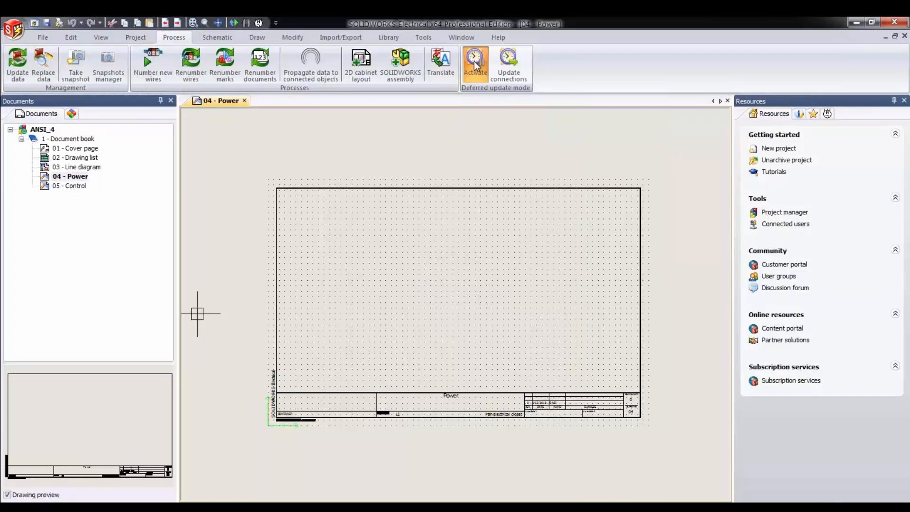
pyautogui.click(476, 66)
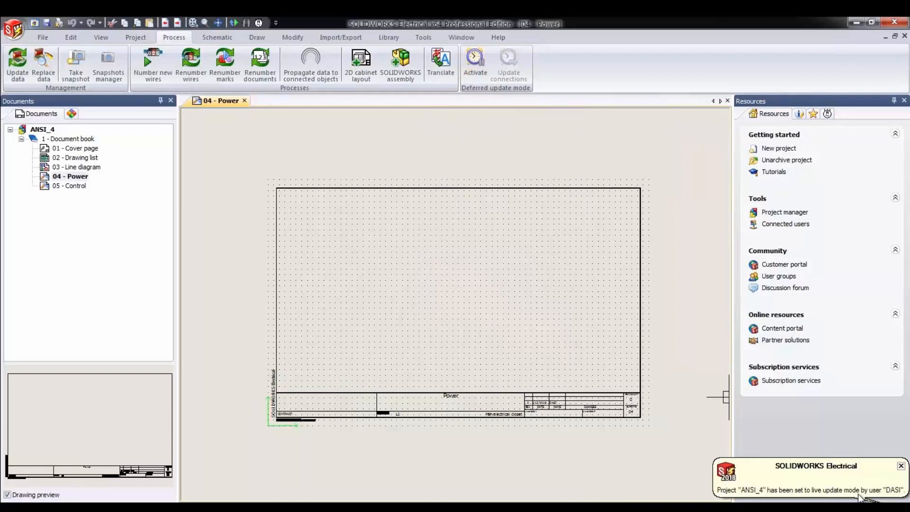
pyautogui.click(476, 64)
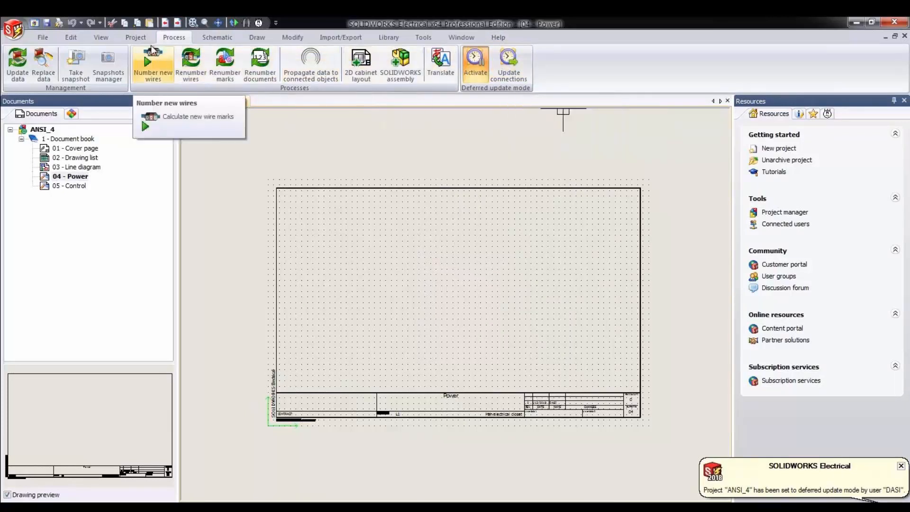
# - Draw a horizontal run of neutral, three phase and protection wires at 0.25 spacing in the 04 - Power schematic
pyautogui.click(136, 37)
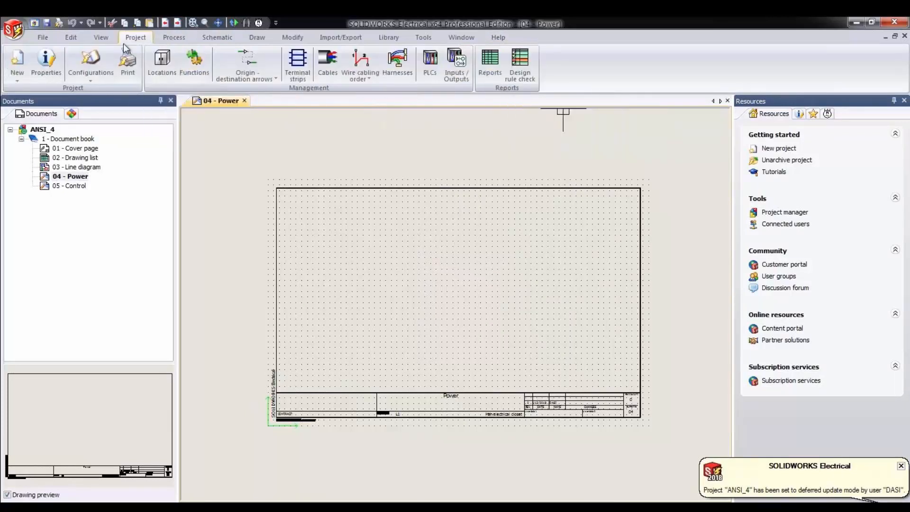
pyautogui.click(211, 37)
pyautogui.click(30, 66)
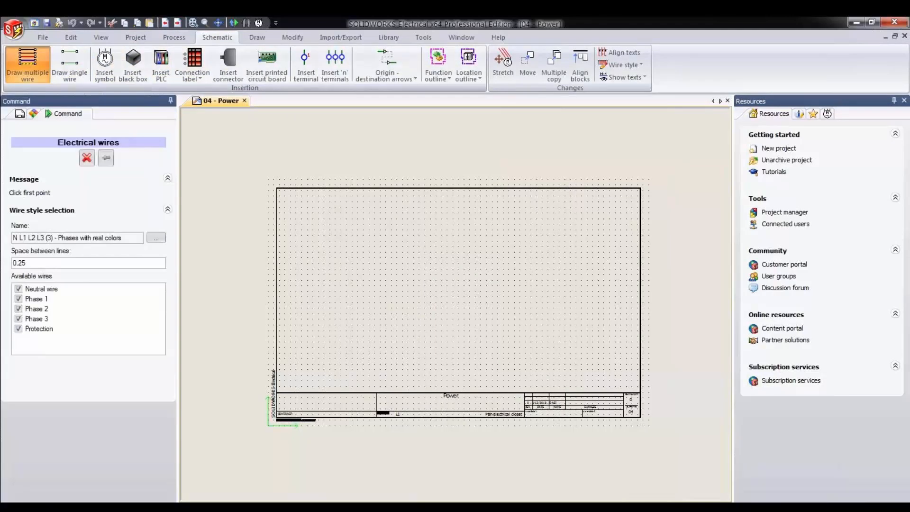
pyautogui.click(334, 249)
pyautogui.click(432, 300)
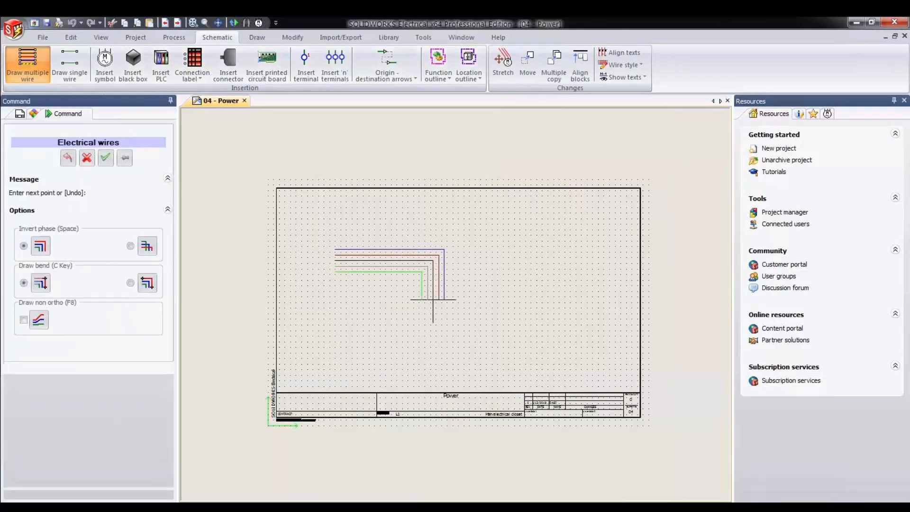
pyautogui.rightClick(432, 299)
# - Insert a three-phase motor symbol at the right end of the new wires and accept its properties
pyautogui.click(105, 64)
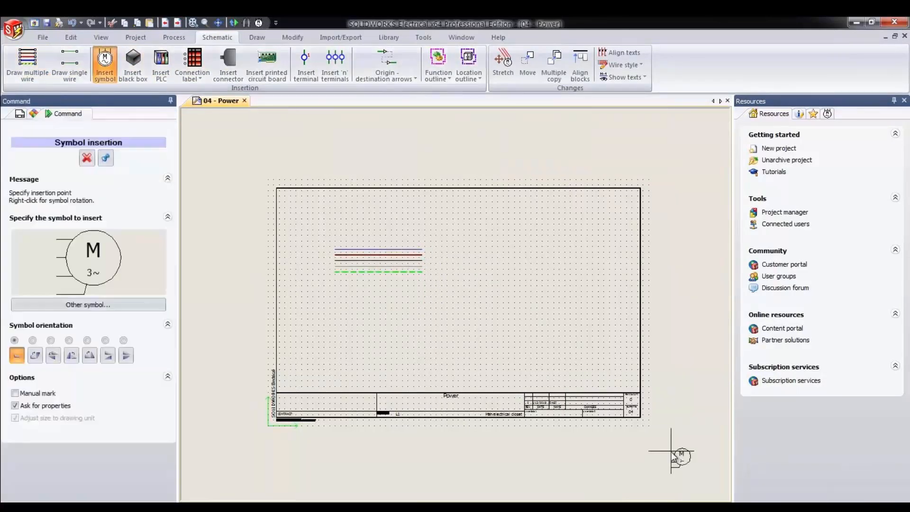
pyautogui.click(406, 250)
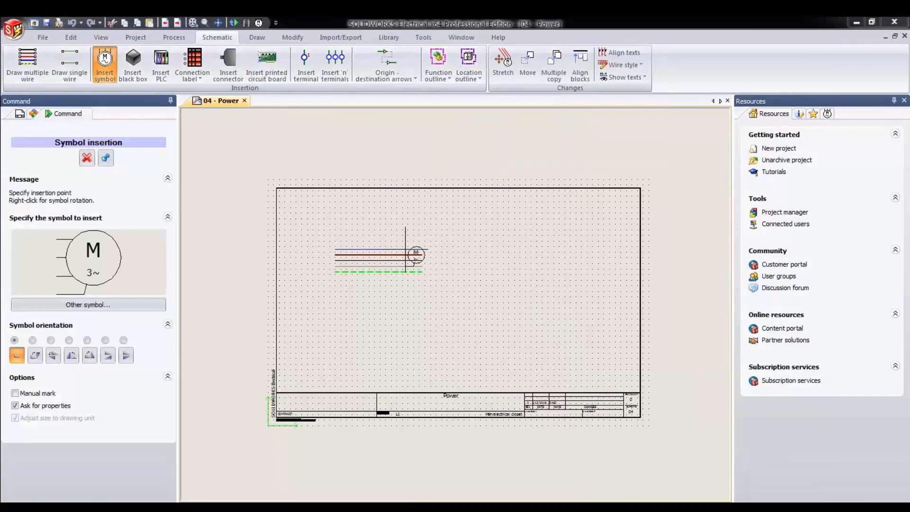
pyautogui.click(636, 456)
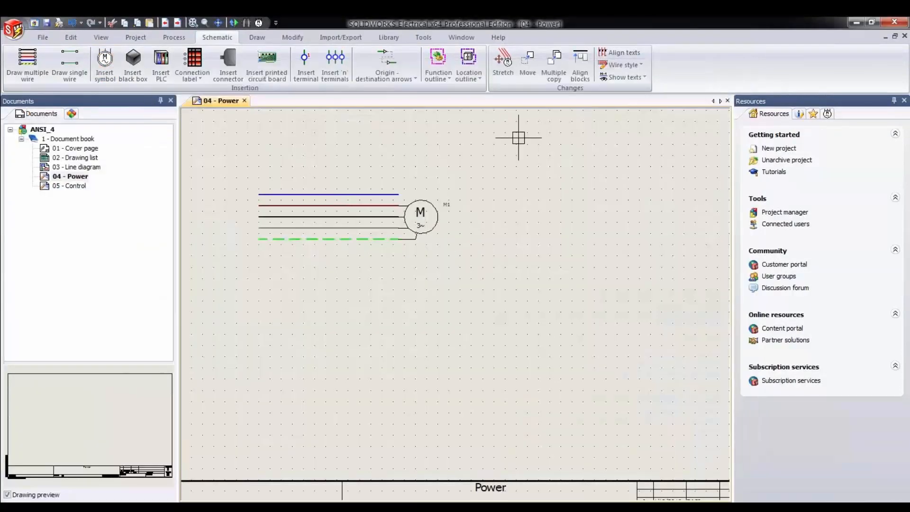
# - Force a complete connection update of the project and switch off deferred update mode
pyautogui.click(178, 37)
pyautogui.click(506, 70)
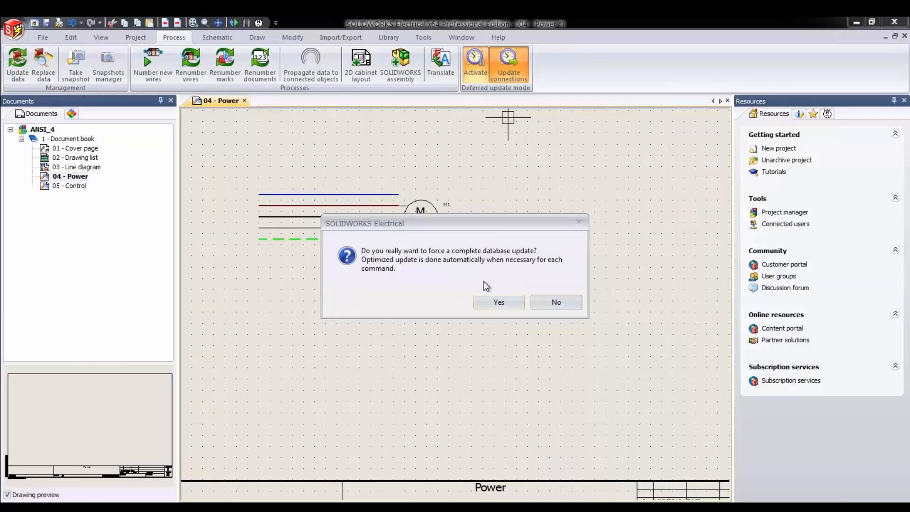
pyautogui.click(499, 307)
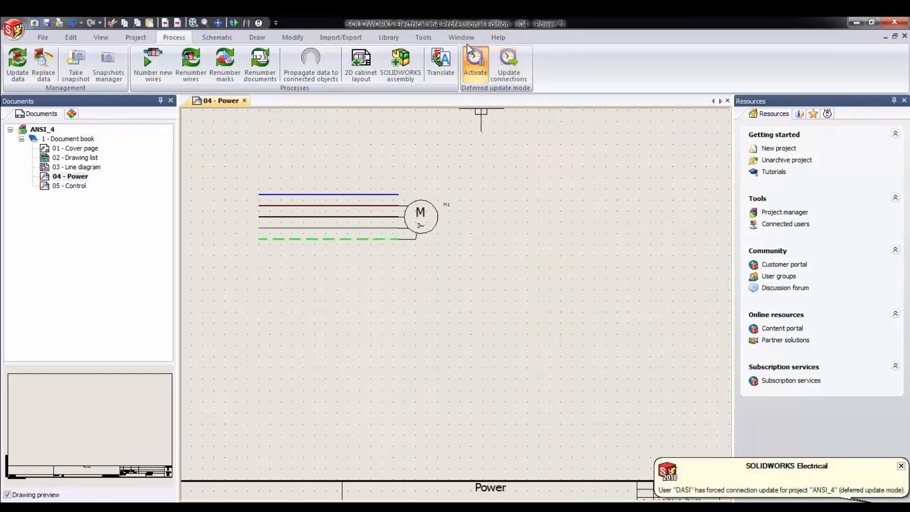
pyautogui.click(472, 64)
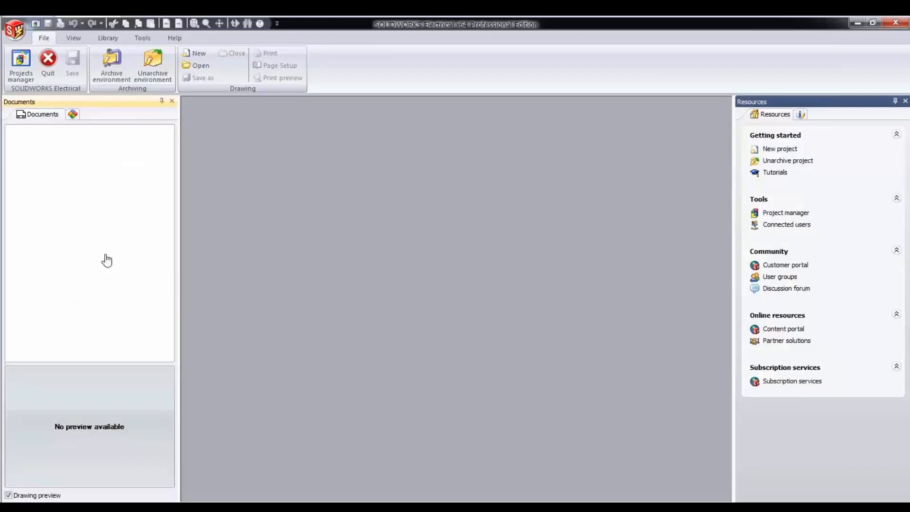
# - Open the ANSI_1 project together with its last opened drawing
pyautogui.click(22, 83)
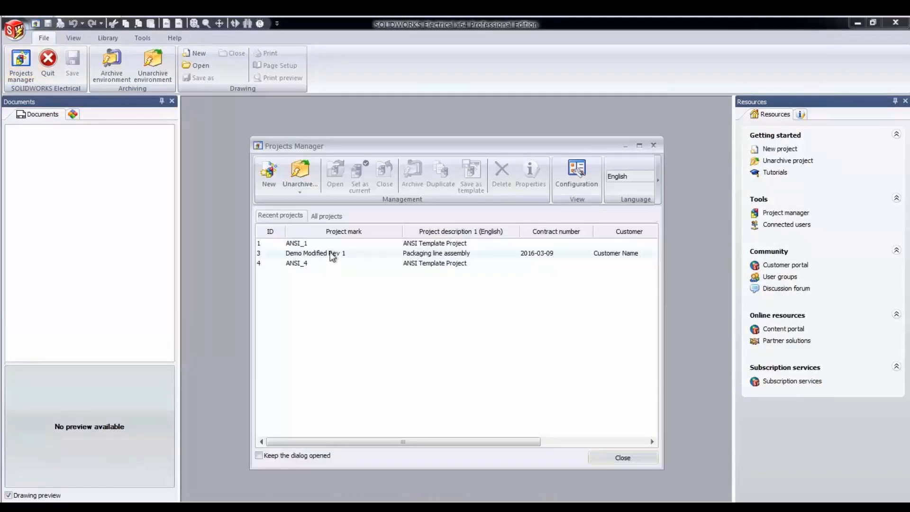
pyautogui.click(326, 244)
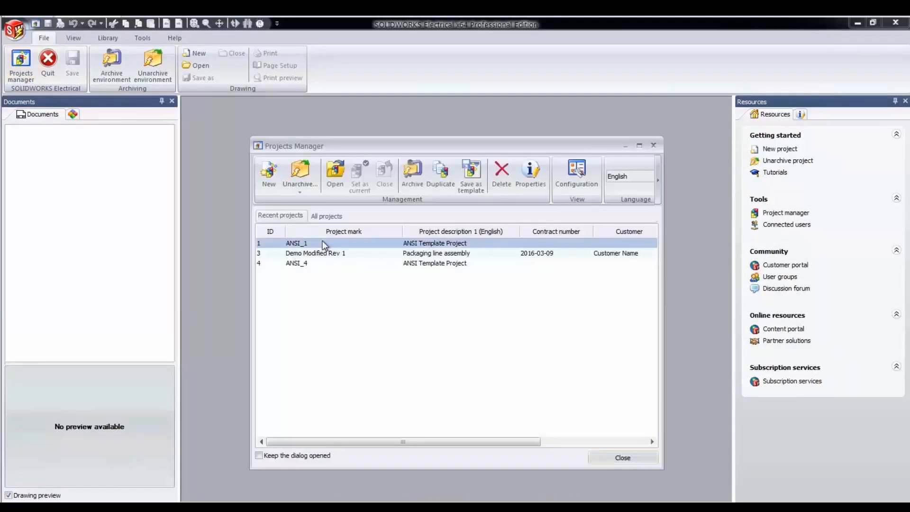
pyautogui.click(338, 175)
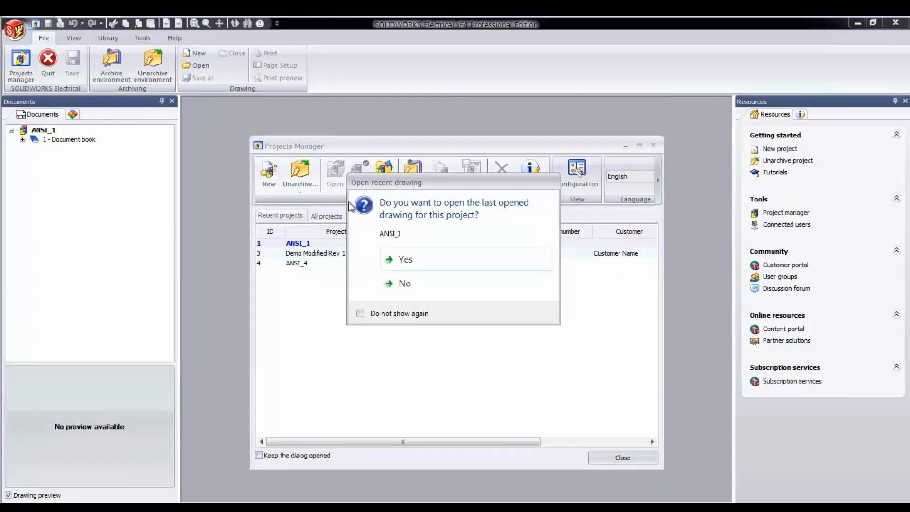
pyautogui.click(403, 263)
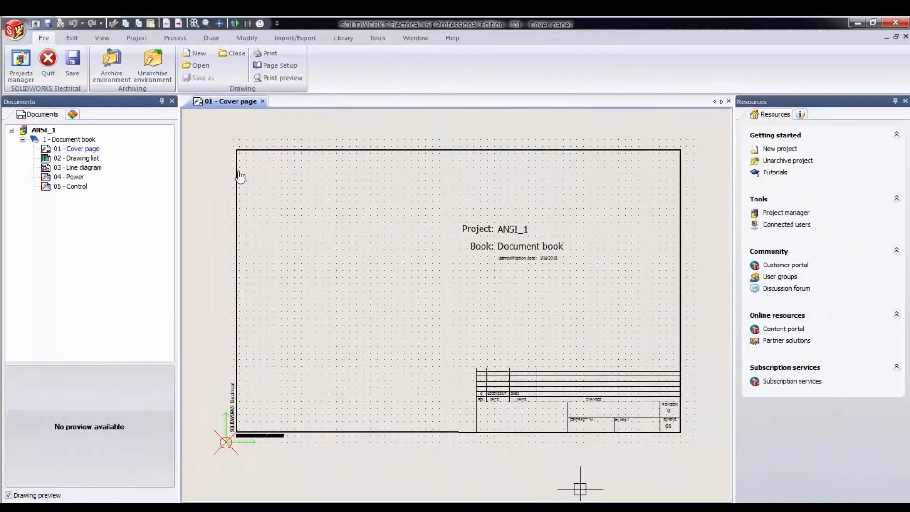
# - Enable automatic snapshots of the ANSI_1 project after a period of 7 days
pyautogui.click(177, 39)
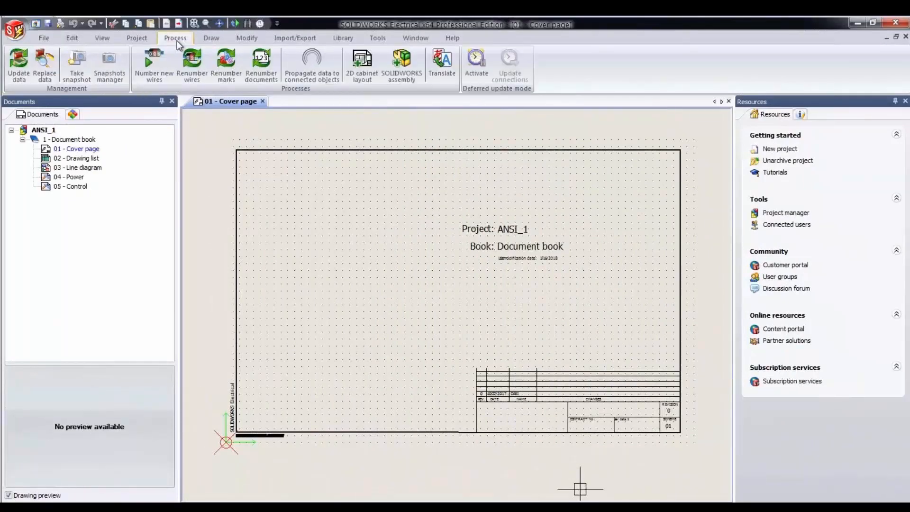
pyautogui.click(103, 74)
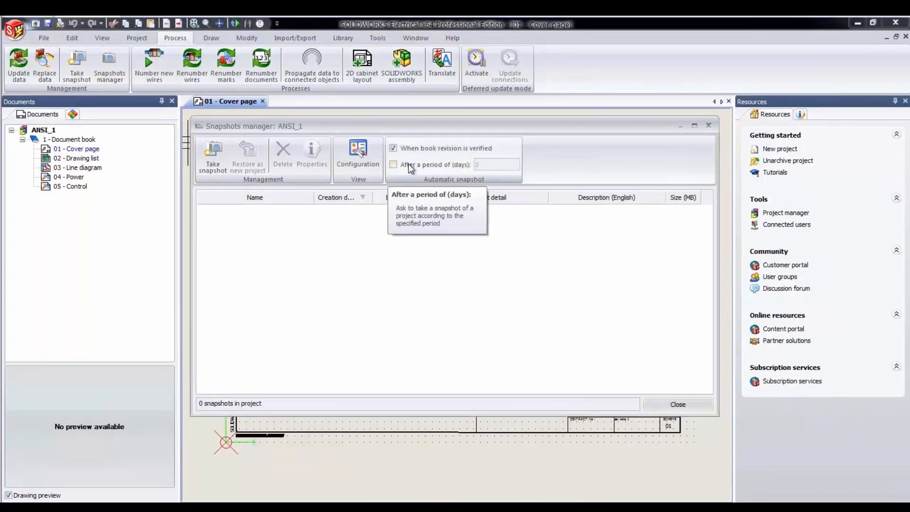
pyautogui.click(393, 165)
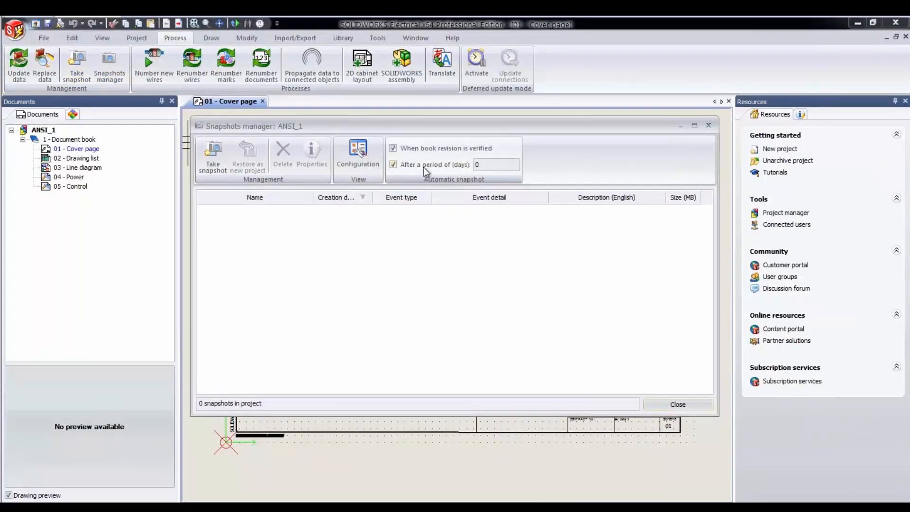
pyautogui.doubleClick(485, 164)
pyautogui.write('5')
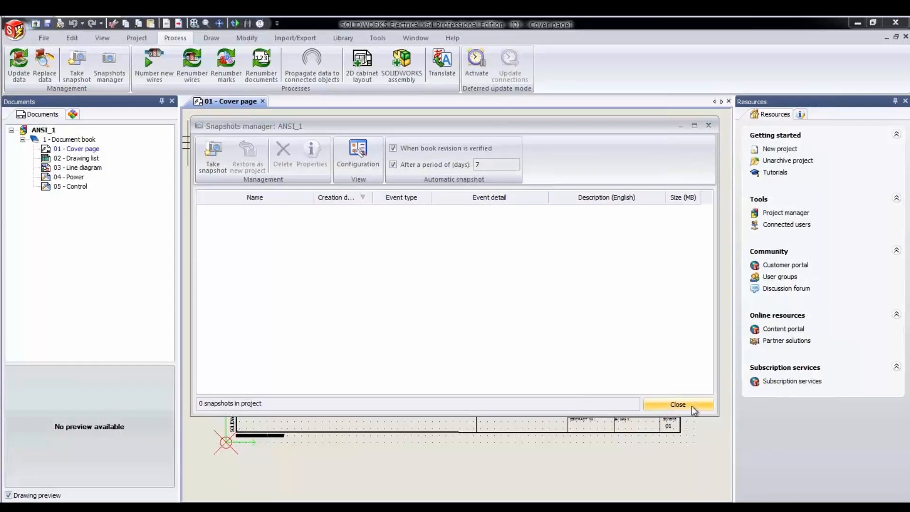
pyautogui.click(678, 405)
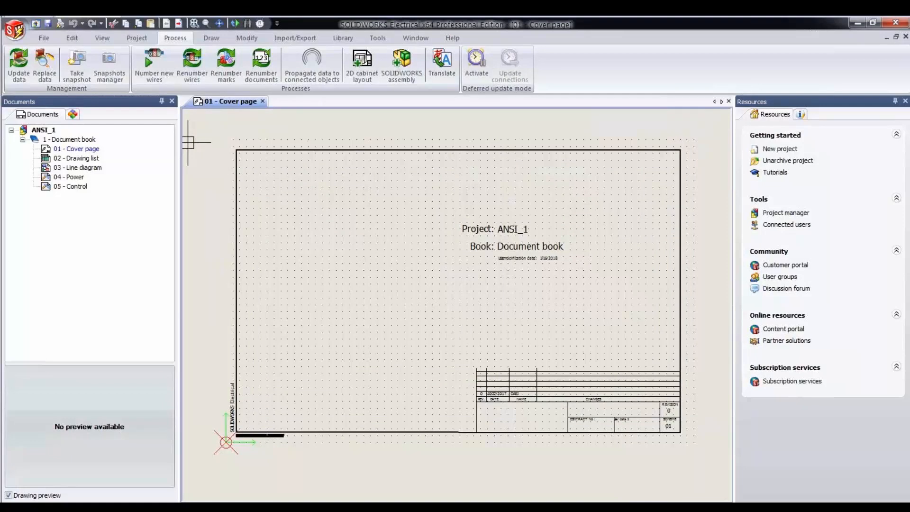
# - Take a snapshot of the ANSI_1 project under the default name, updating the reports and terminal strip drawings first
pyautogui.click(77, 66)
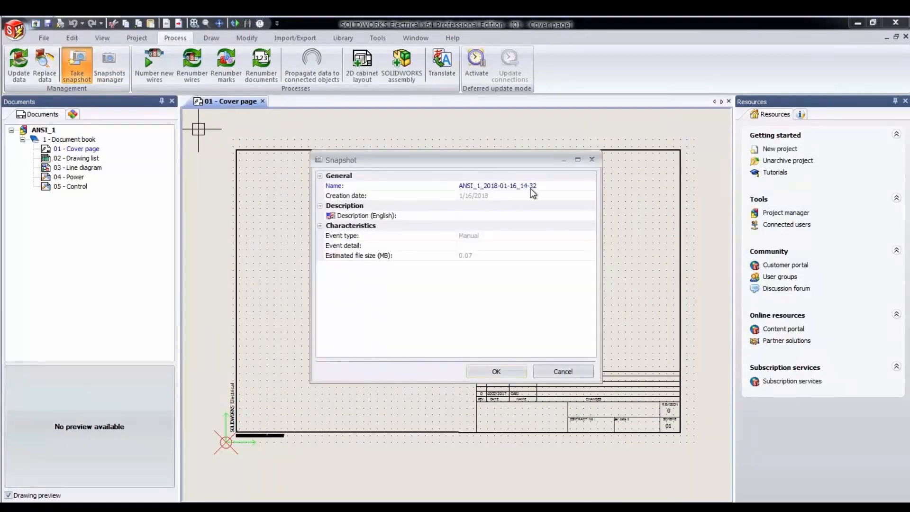
pyautogui.click(502, 373)
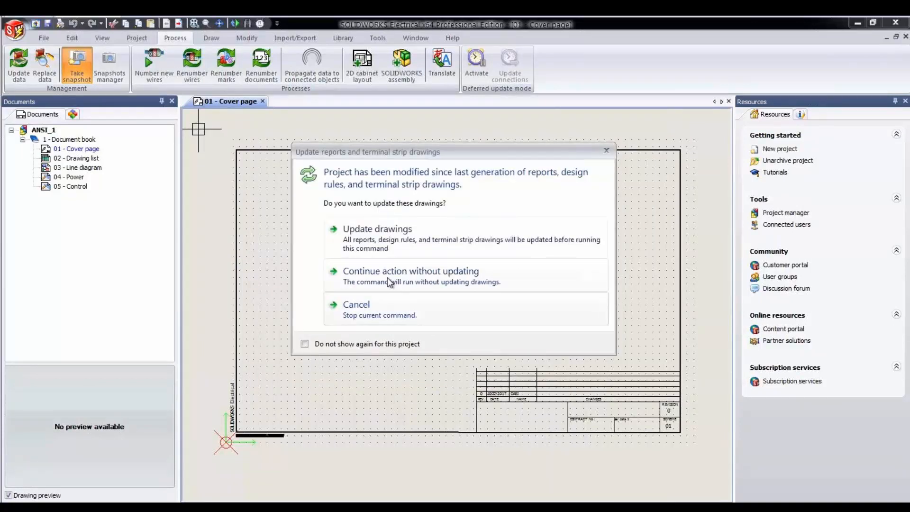
pyautogui.click(377, 242)
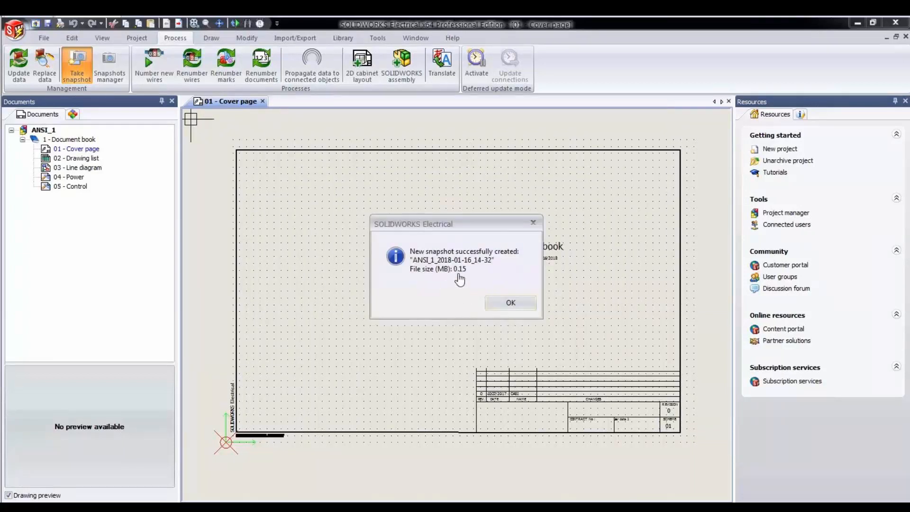
pyautogui.click(506, 304)
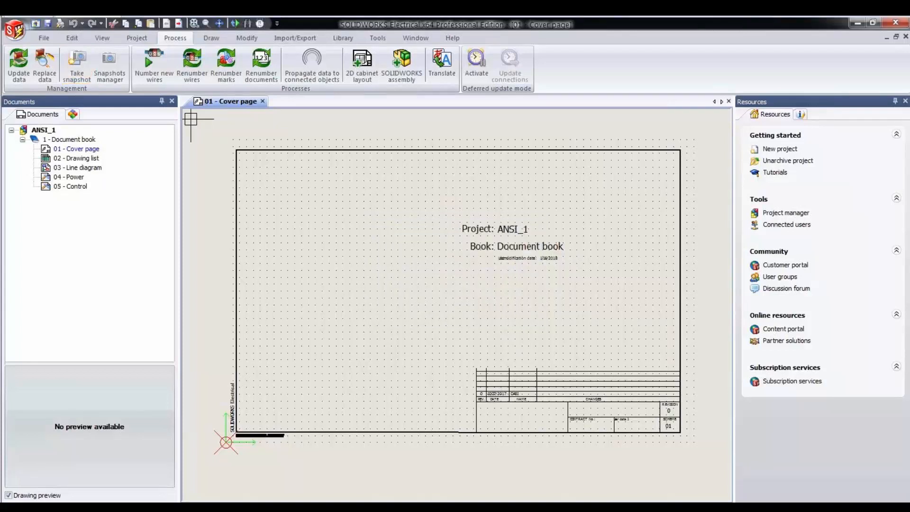
# - Restore the snapshot ANSI_1_2018-01-16_14-32 as a new project
pyautogui.click(109, 66)
pyautogui.click(249, 209)
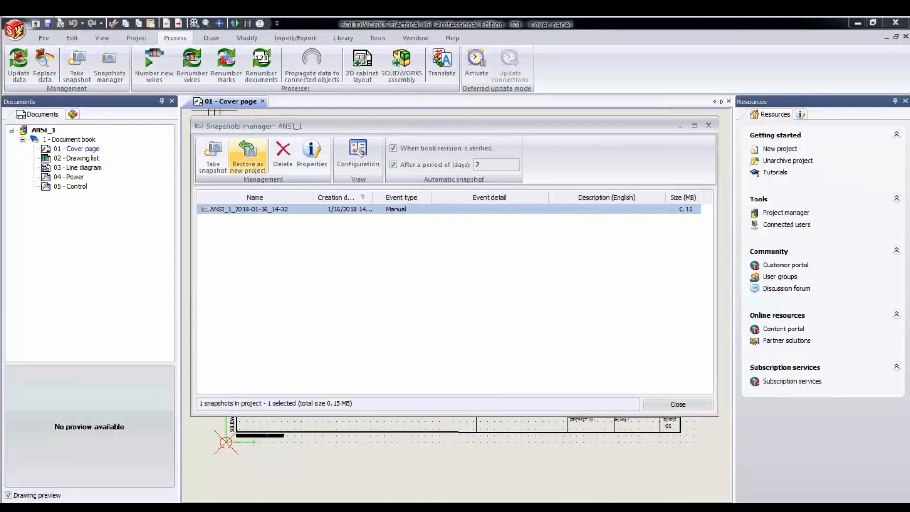
pyautogui.click(247, 156)
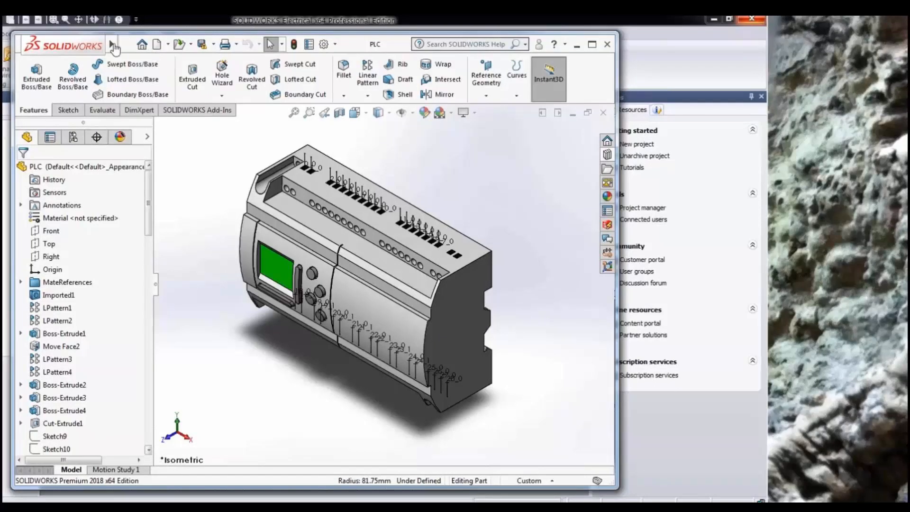
# - Switch to SOLIDWORKS and choose CPoint from manufacturer part as the PLC's point type in the Routing Component Wizard
pyautogui.moveTo(112, 46)
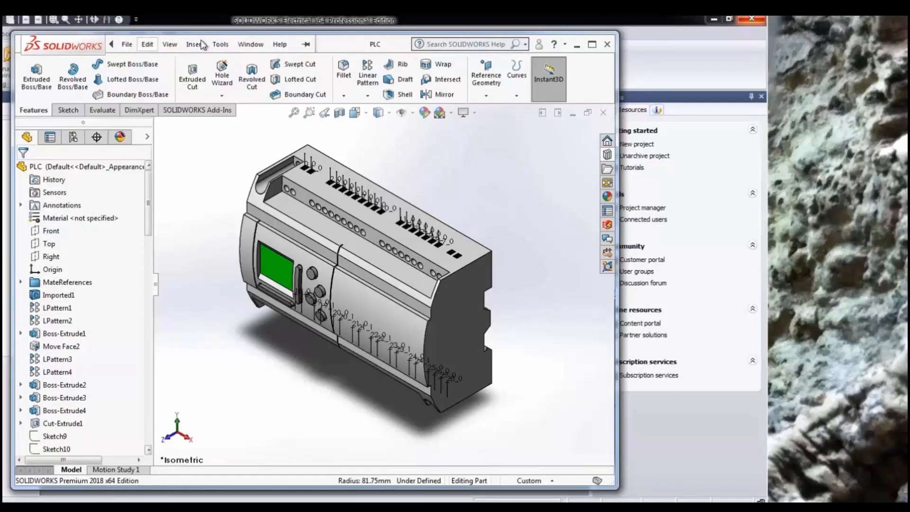
pyautogui.click(219, 45)
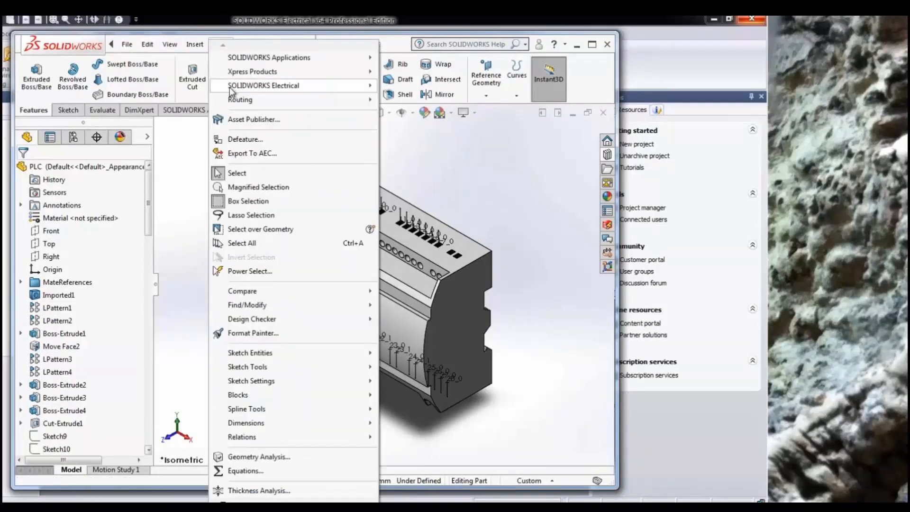
pyautogui.moveTo(291, 92)
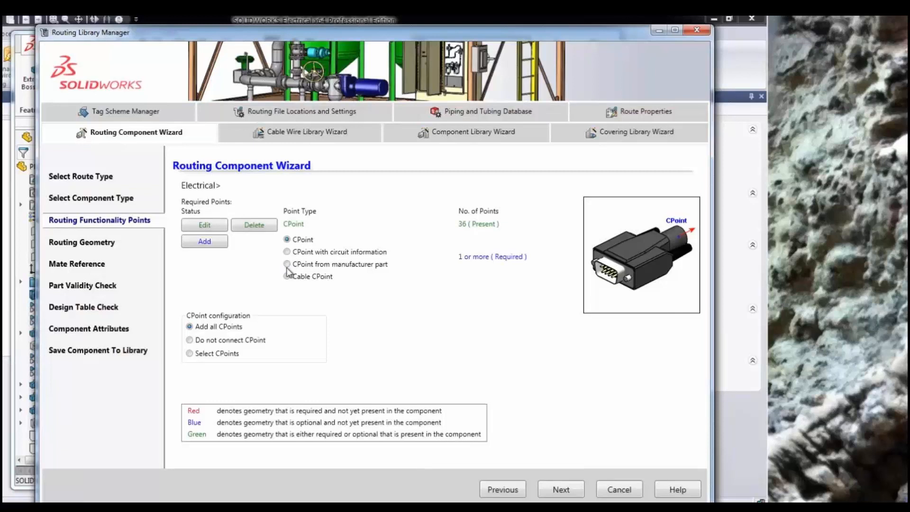
pyautogui.click(323, 265)
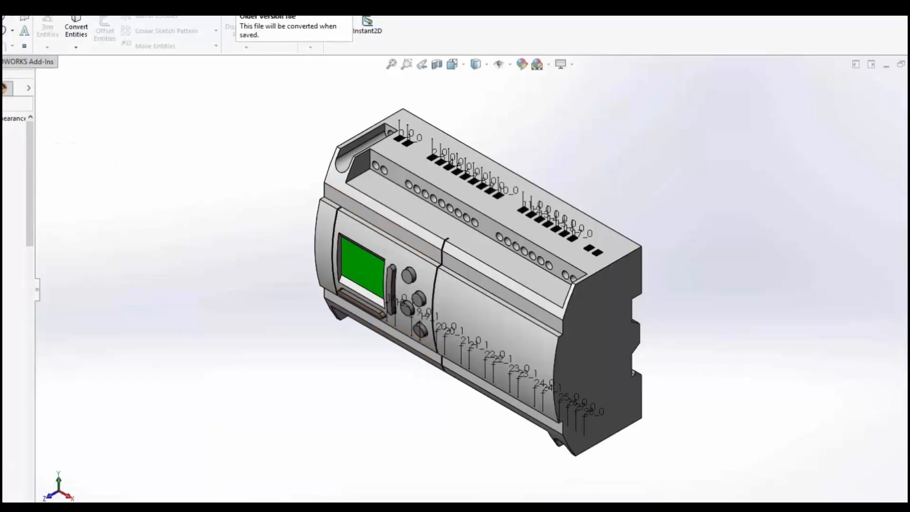
# - Examine the face, mate reference and connection point pages of the Electrical Component Wizard for the PLC, and close it without changes
pyautogui.click(87, 16)
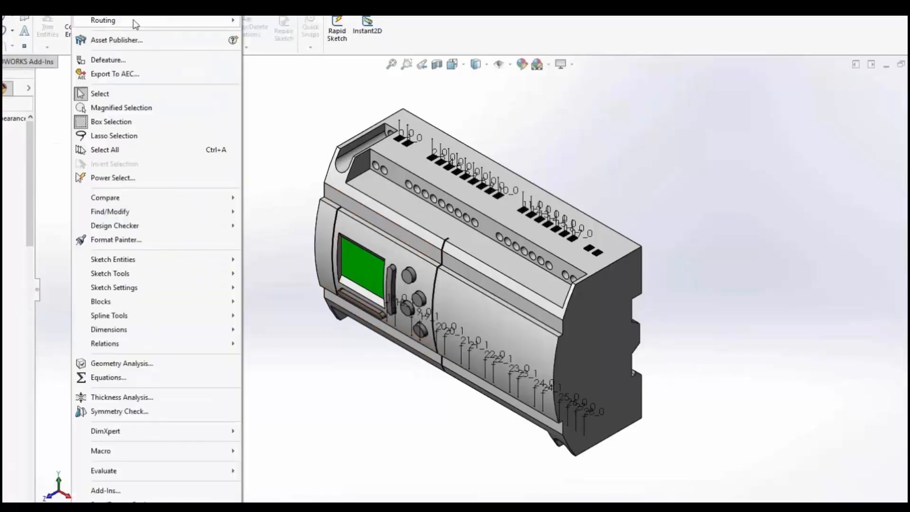
pyautogui.moveTo(139, 19)
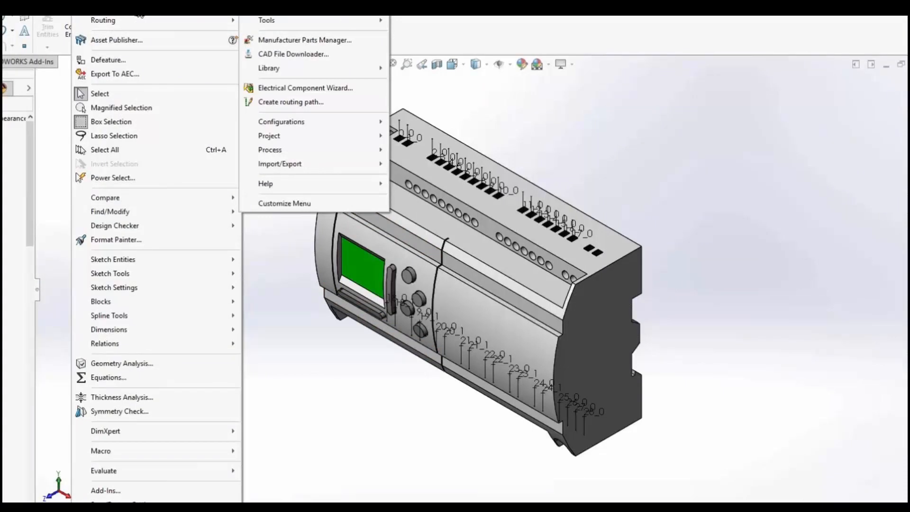
pyautogui.click(314, 91)
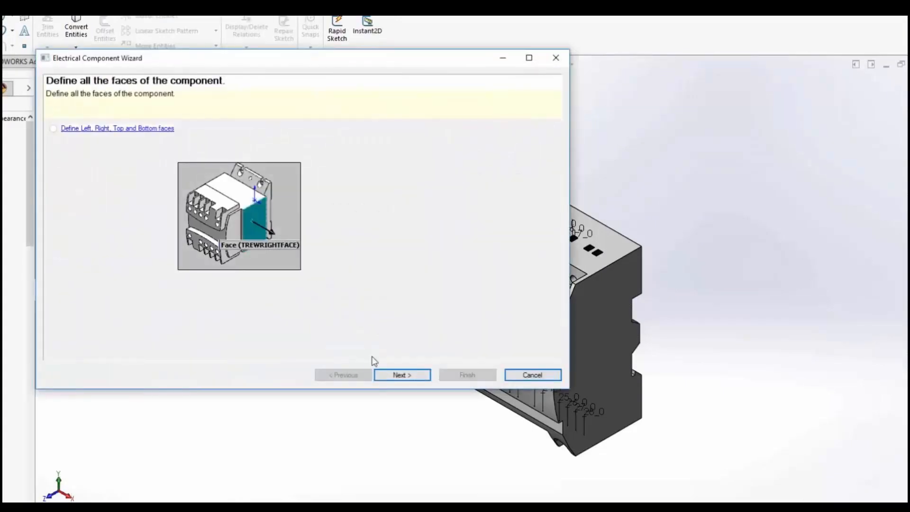
pyautogui.click(399, 379)
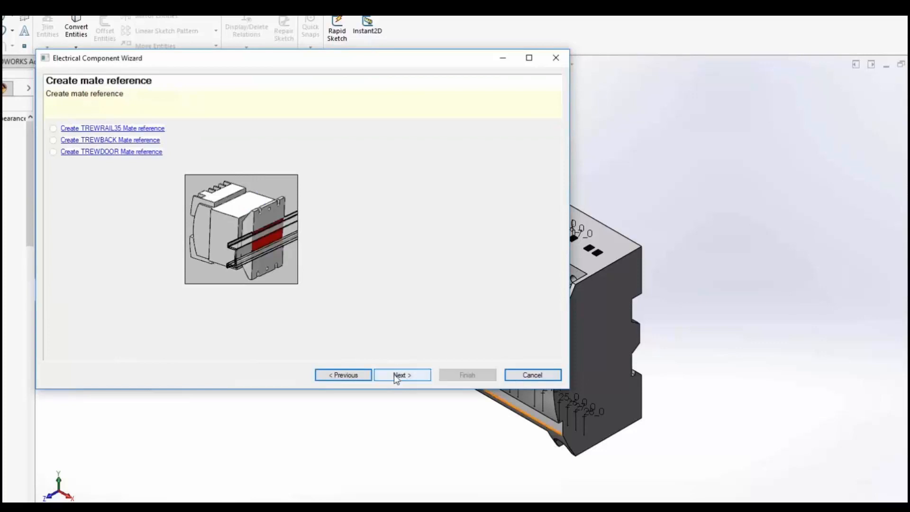
pyautogui.click(396, 375)
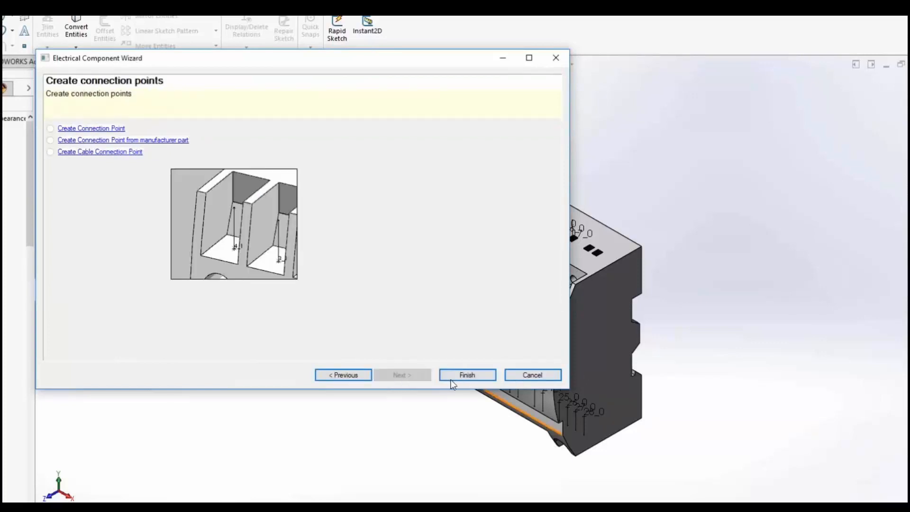
pyautogui.click(533, 376)
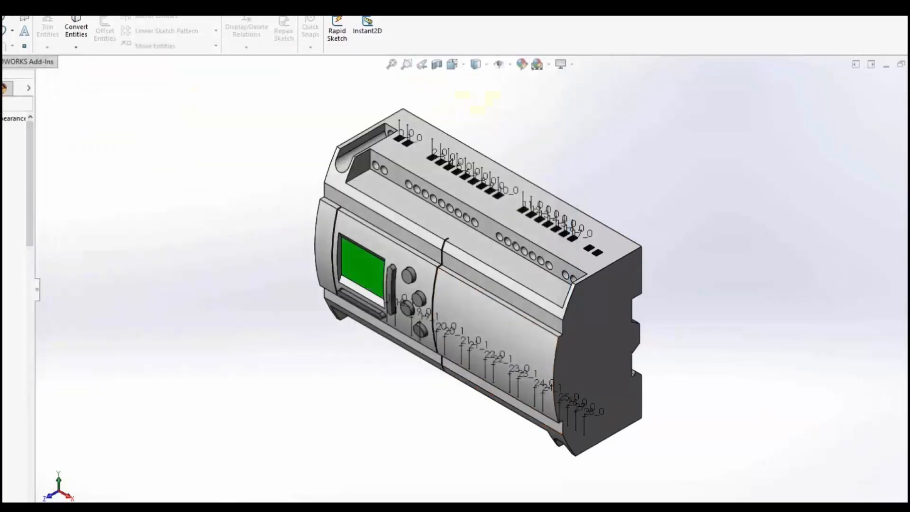
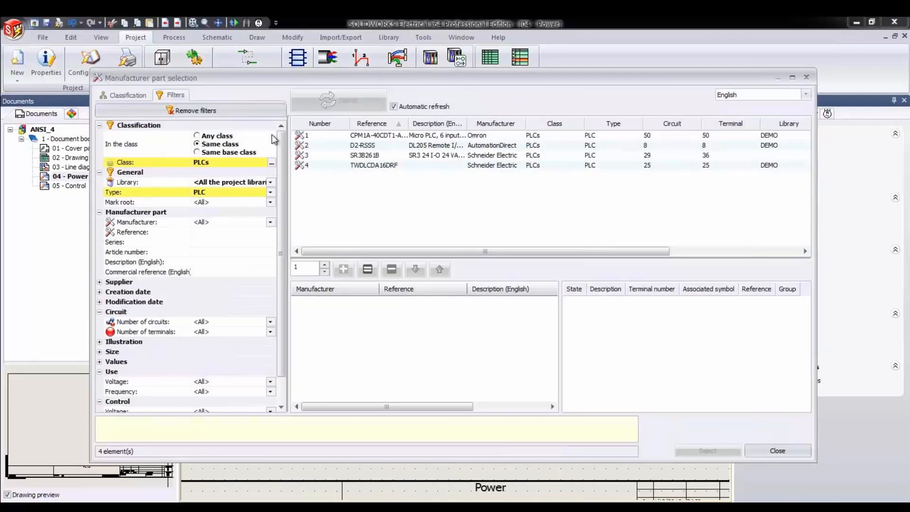
# - Add the Omron CPM1A-40CDT1-A-V1 PLC to the ANSI_4 project
pyautogui.click(366, 136)
pyautogui.click(344, 269)
pyautogui.click(705, 451)
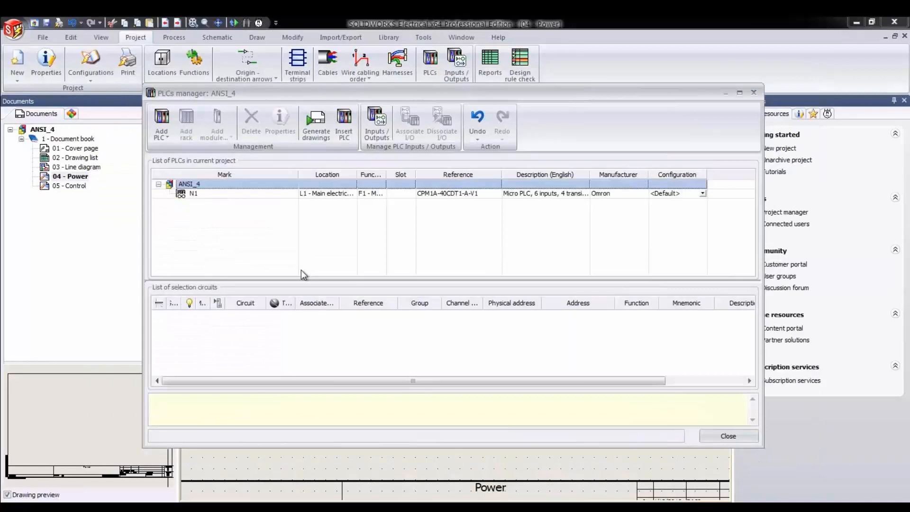
# - Add the Schneider Electric BMXDAI1602 digital input module to PLC N1
pyautogui.click(193, 195)
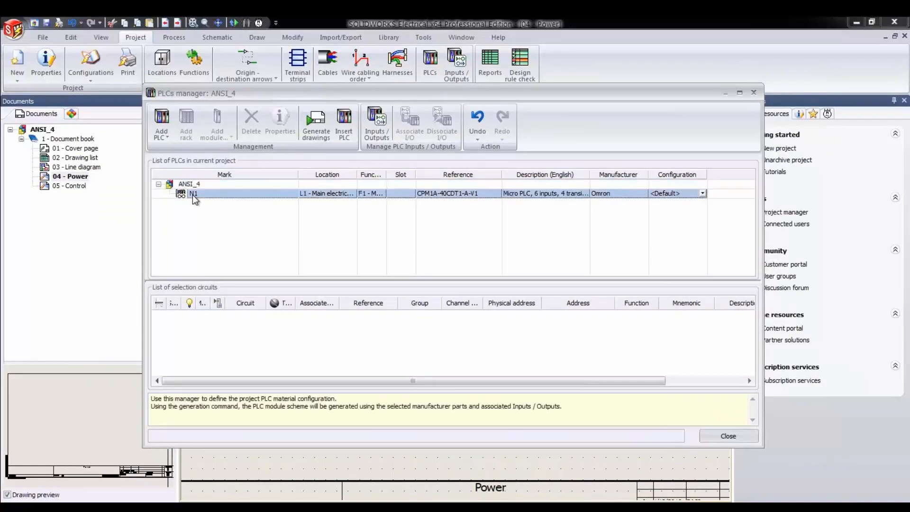
pyautogui.click(223, 131)
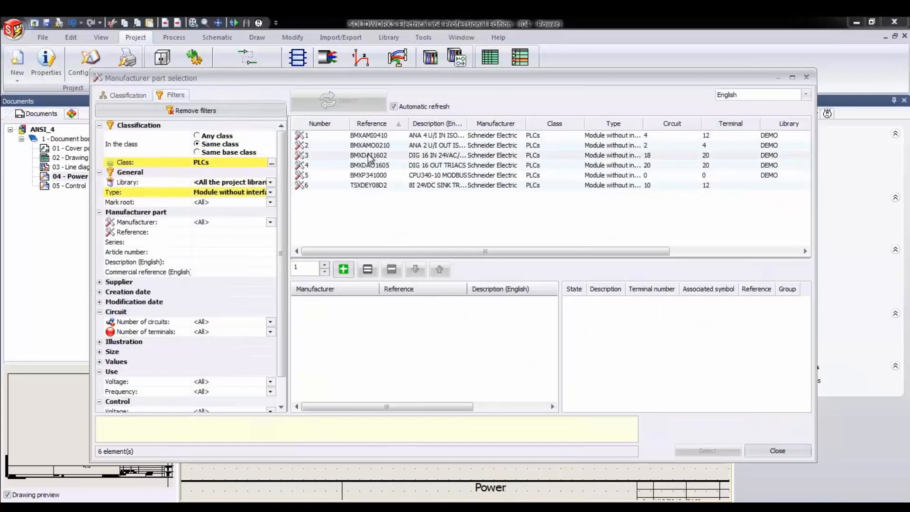
pyautogui.click(370, 157)
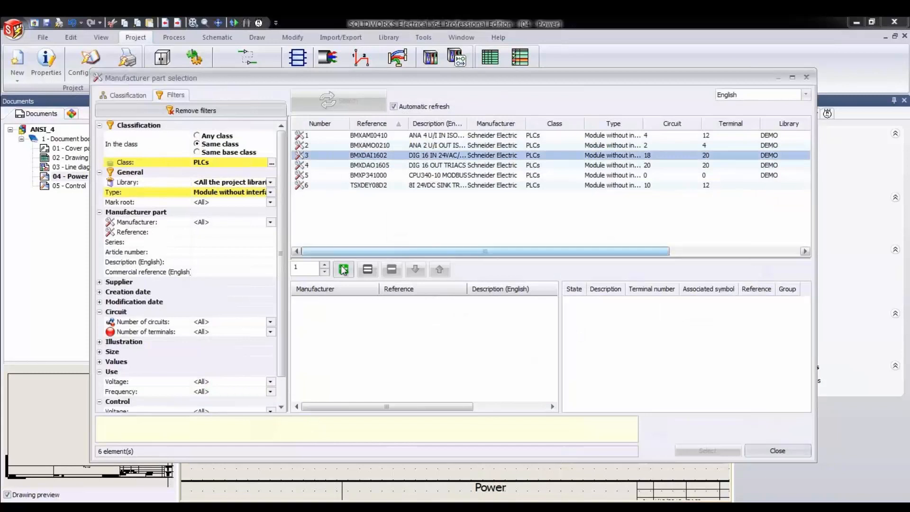
pyautogui.click(344, 270)
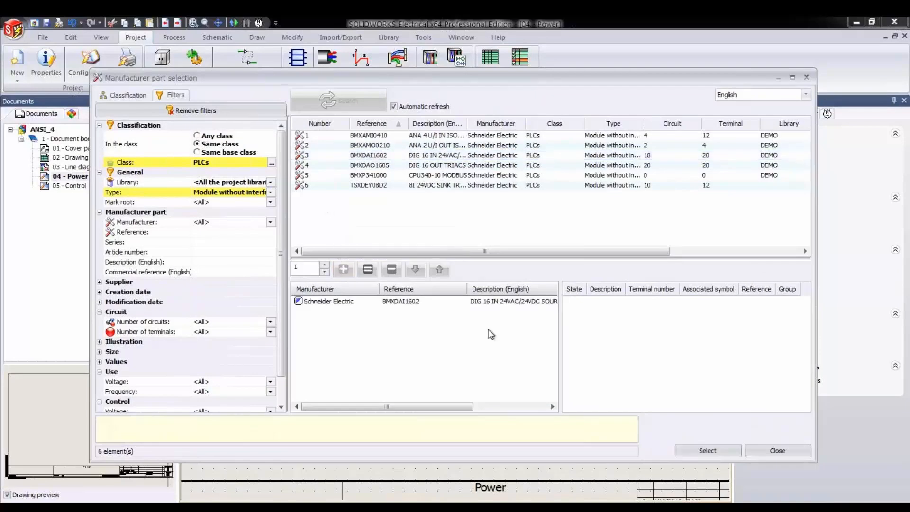
pyautogui.click(701, 447)
# - Add the Schneider Electric BMXDAO1605 digital output module to PLC N1
pyautogui.click(212, 122)
pyautogui.click(223, 166)
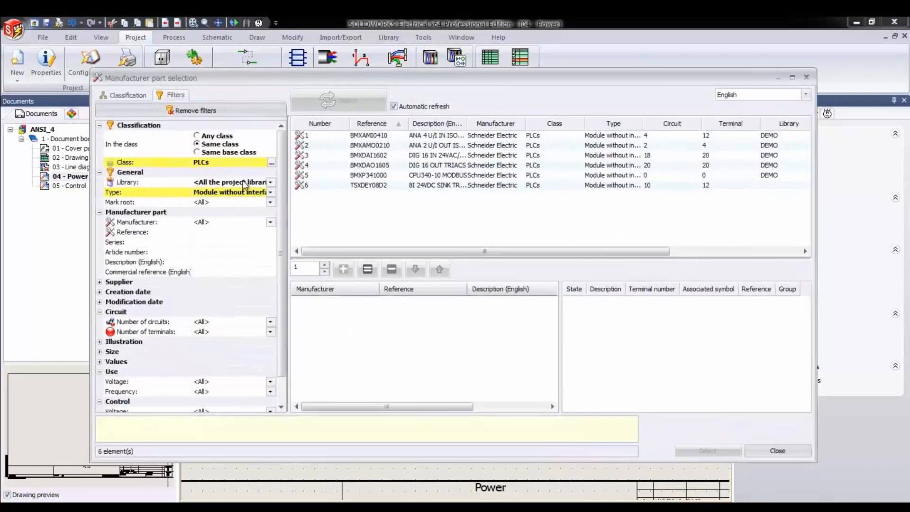
pyautogui.click(360, 165)
pyautogui.click(344, 269)
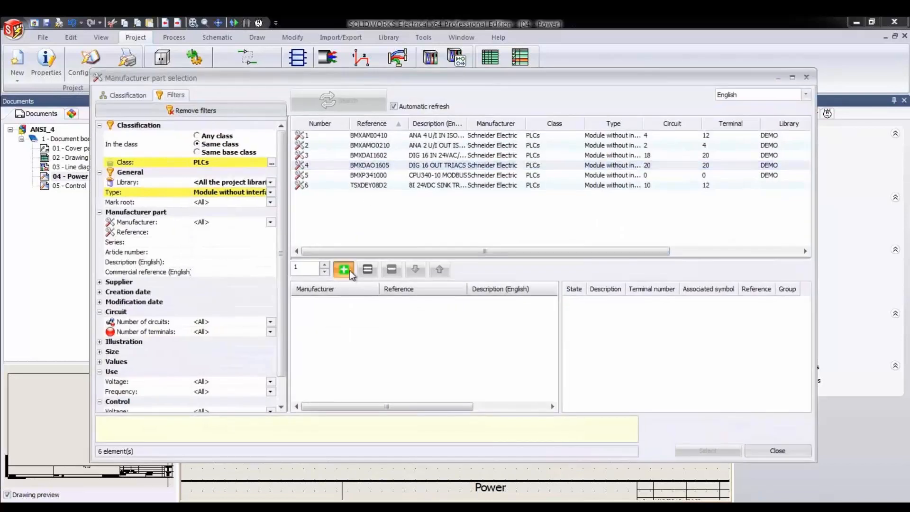
pyautogui.press('Return')
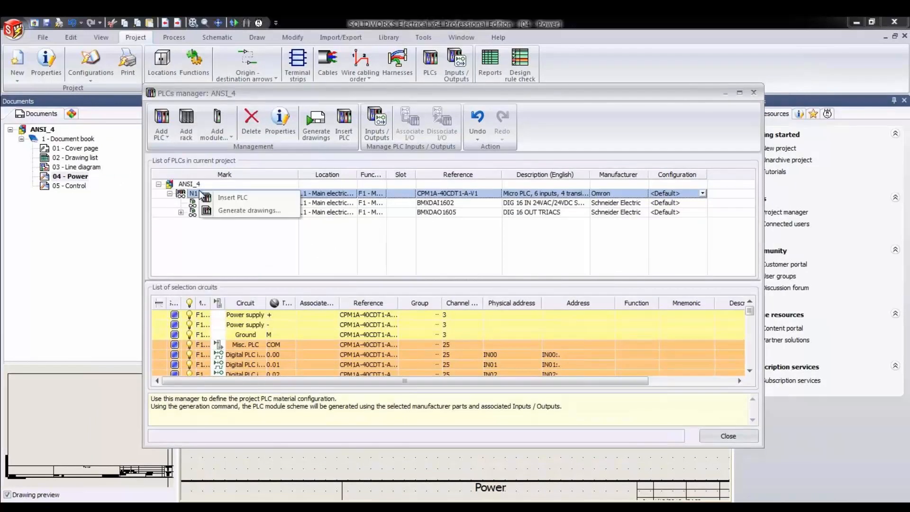
# - Open the manufacturer part properties of PLC N1's Omron part and examine its circuits and manufacturer data
pyautogui.click(280, 121)
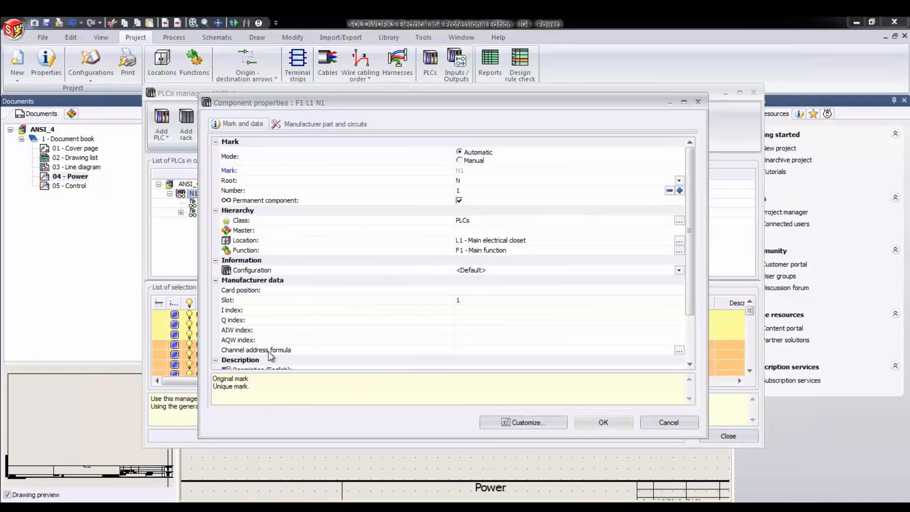
pyautogui.click(314, 125)
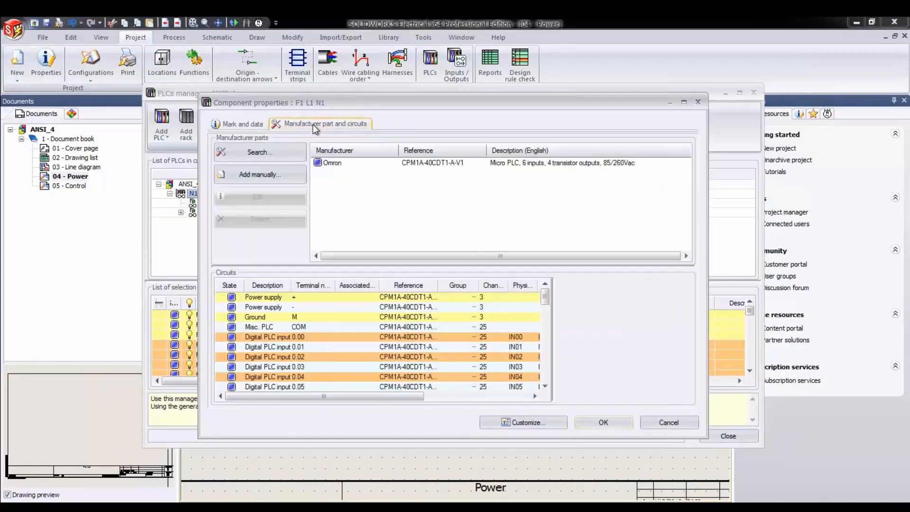
pyautogui.click(336, 164)
pyautogui.click(272, 200)
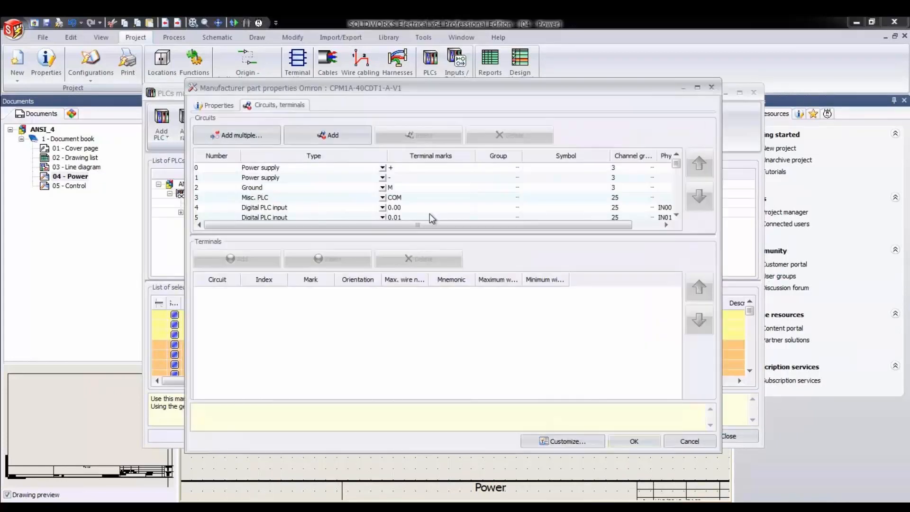
pyautogui.click(212, 105)
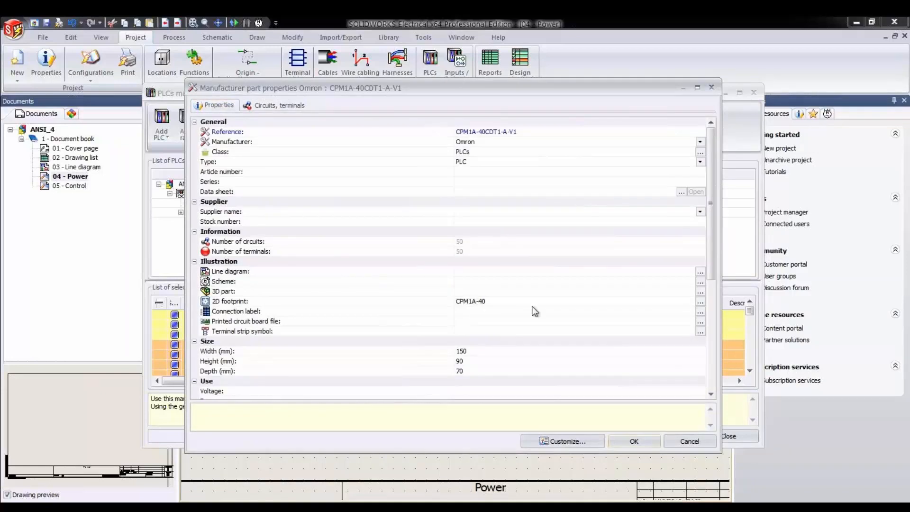
pyautogui.moveTo(710, 267); pyautogui.dragTo(717, 350)
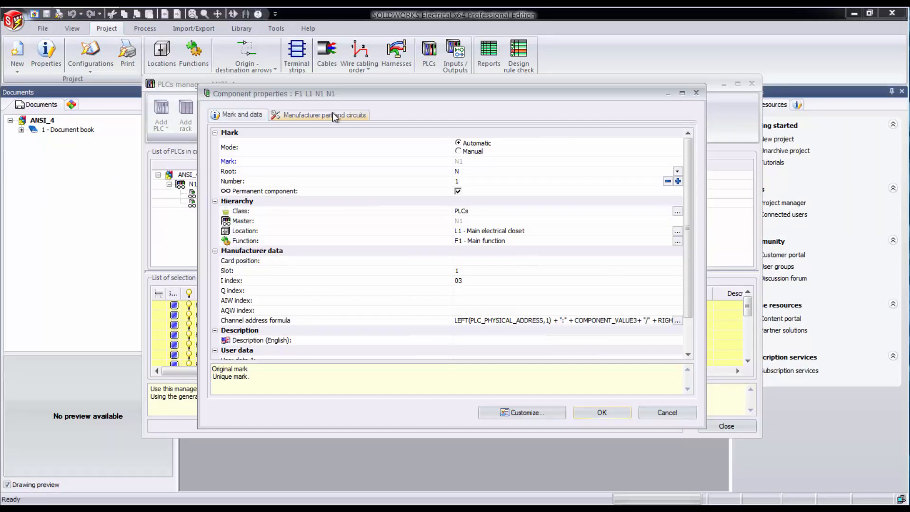
# - Examine the circuit types and physical addresses of the BMXDAI1602 module's manufacturer part
pyautogui.click(332, 115)
pyautogui.click(364, 156)
pyautogui.click(265, 189)
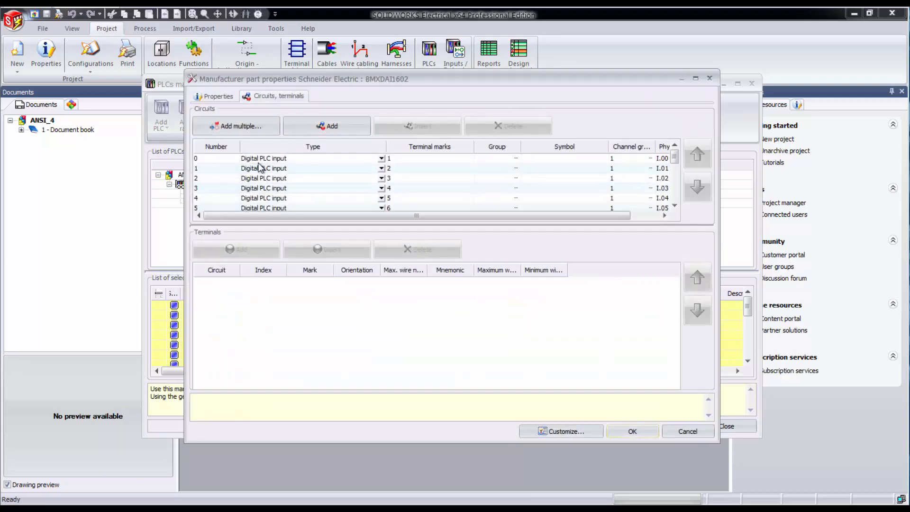
pyautogui.click(263, 159)
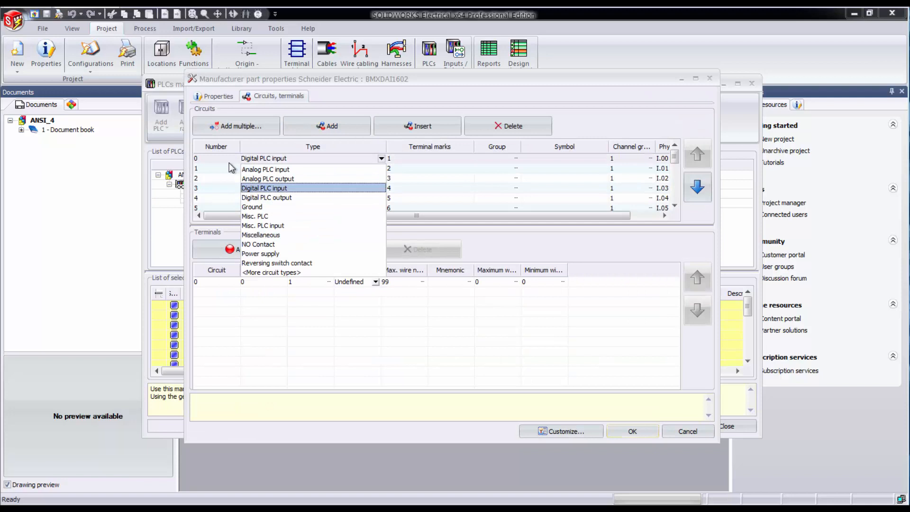
pyautogui.click(218, 157)
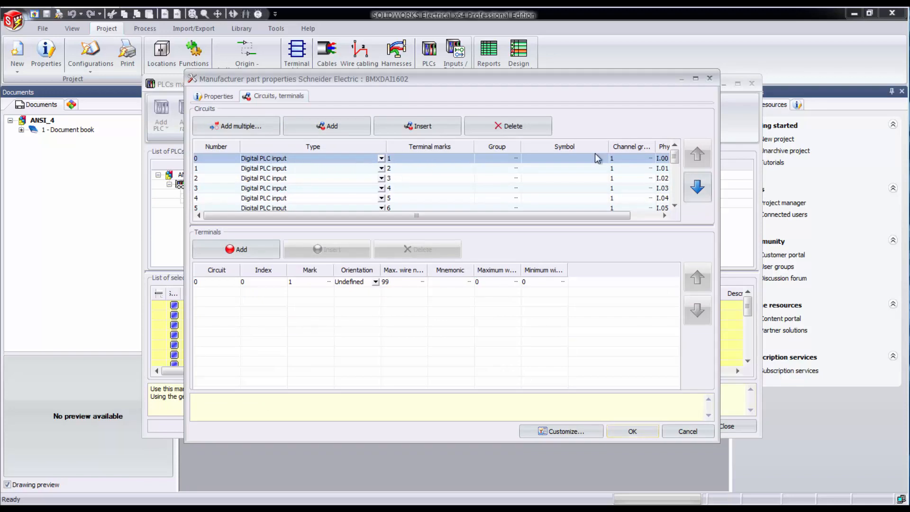
pyautogui.moveTo(590, 216); pyautogui.dragTo(648, 222)
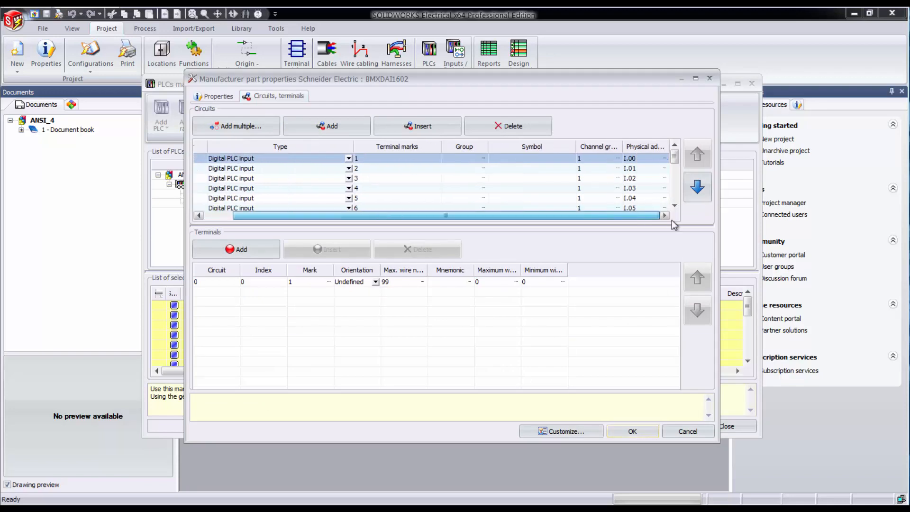
pyautogui.click(643, 159)
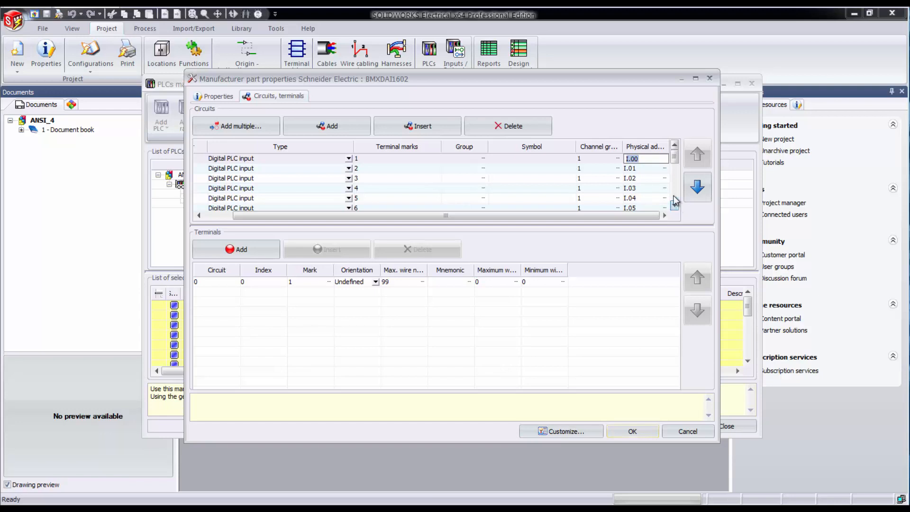
pyautogui.click(649, 168)
pyautogui.click(644, 178)
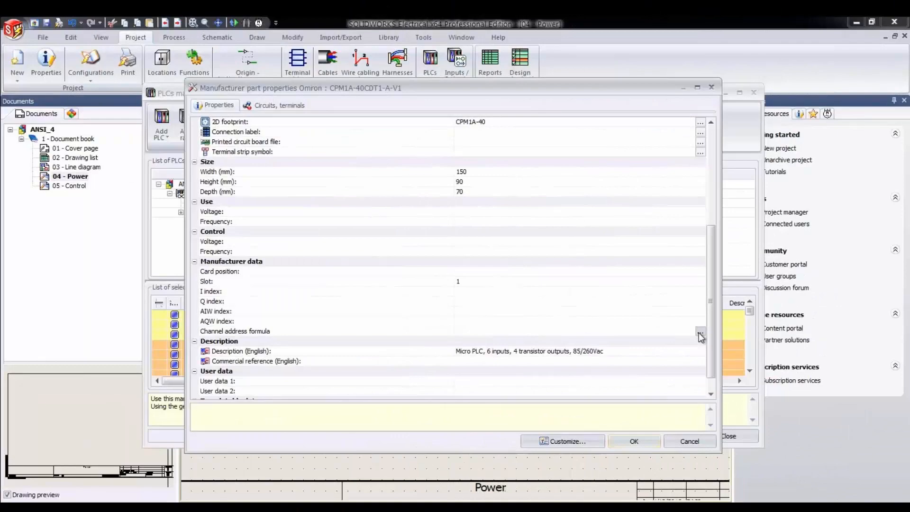
# - Open the channel address formula of the Omron part for editing, show the available variables, and begin the formula with LEFT(
pyautogui.click(700, 333)
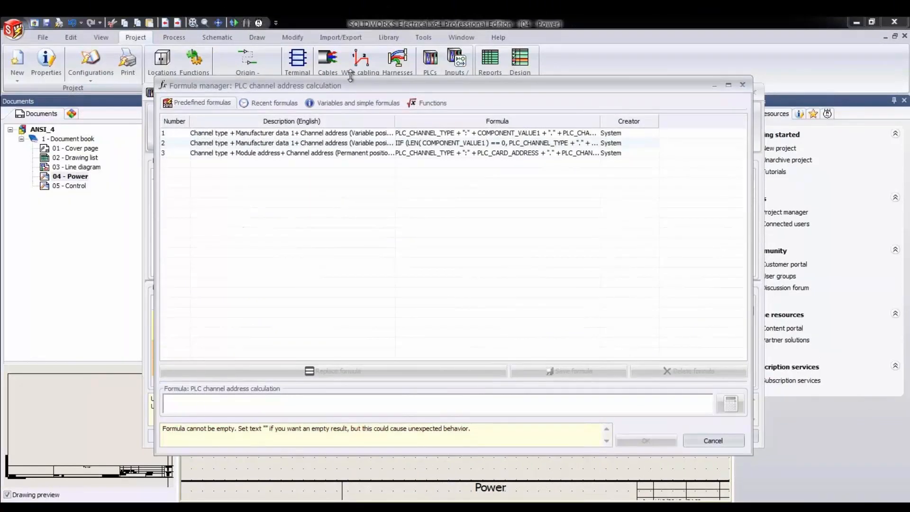
pyautogui.click(356, 102)
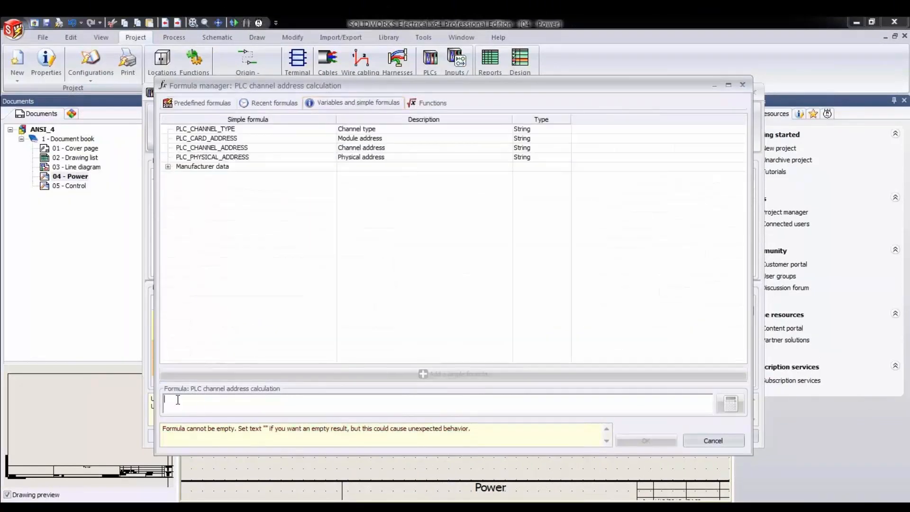
pyautogui.write('LE')
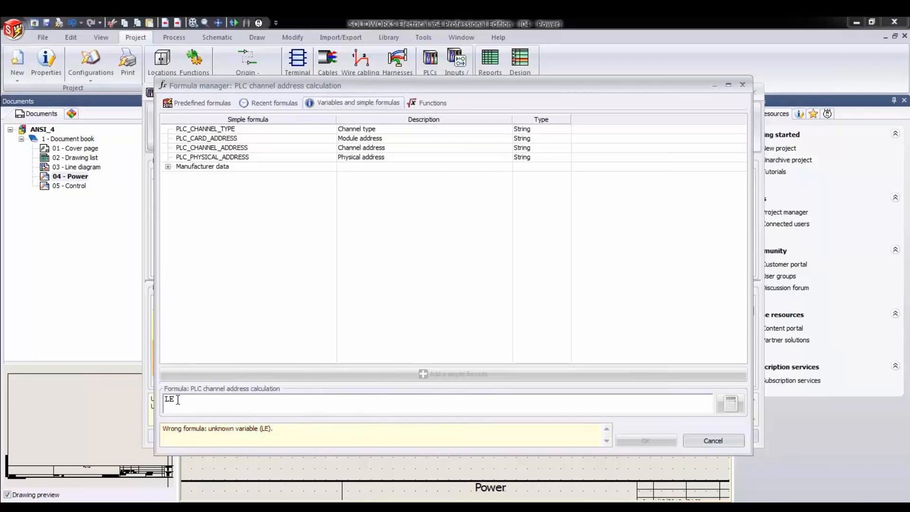
pyautogui.write('FT')
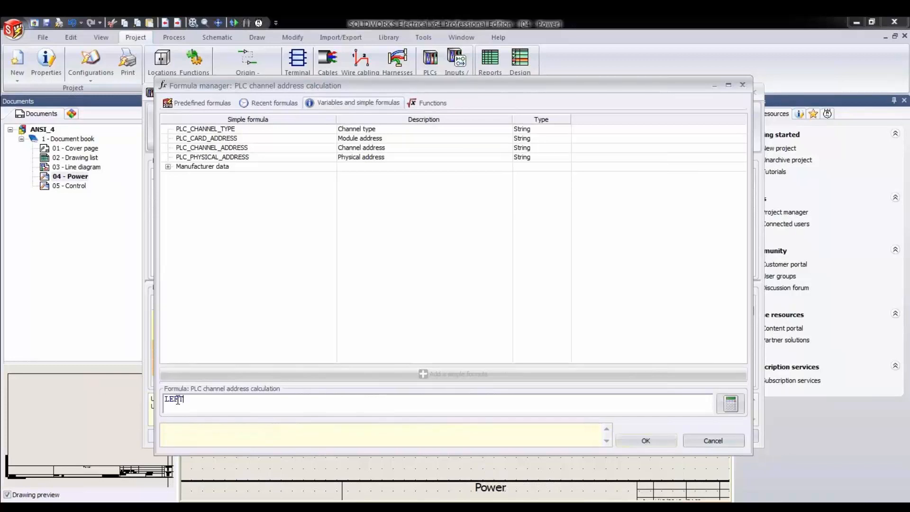
pyautogui.write('(')
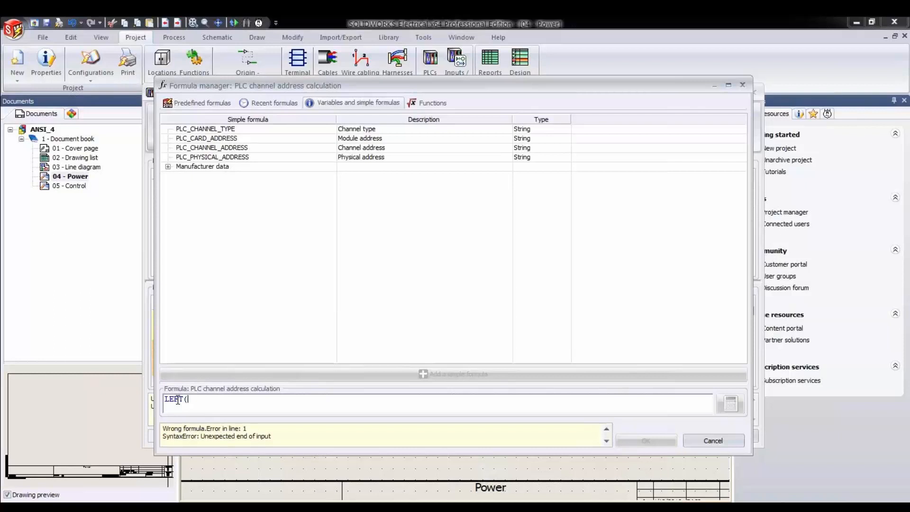
# - Insert PLC_PHYSICAL_ADDRESS without the extra plus sign and complete the function as LEFT(PLC_PHYSICAL_ADDRESS,1)
pyautogui.doubleClick(230, 157)
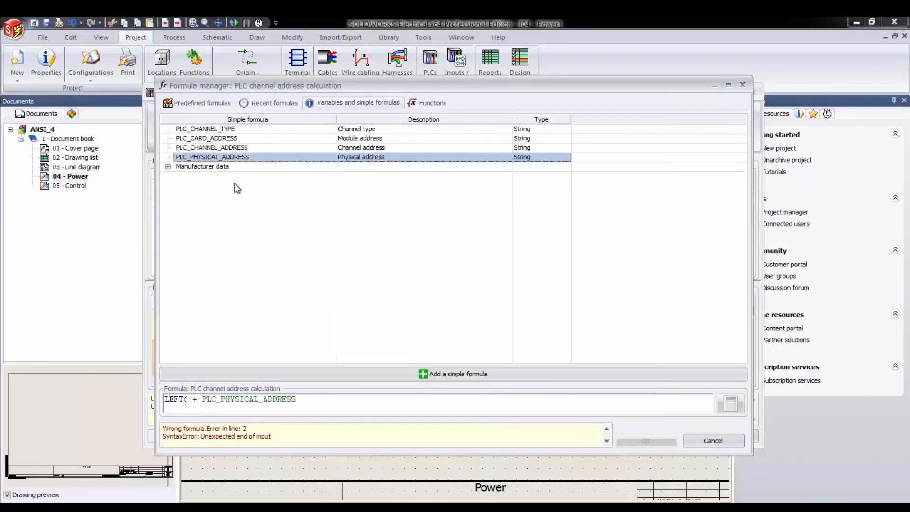
pyautogui.click(202, 399)
pyautogui.press('BackSpace')
pyautogui.press('BackSpace')
pyautogui.press('BackSpace')
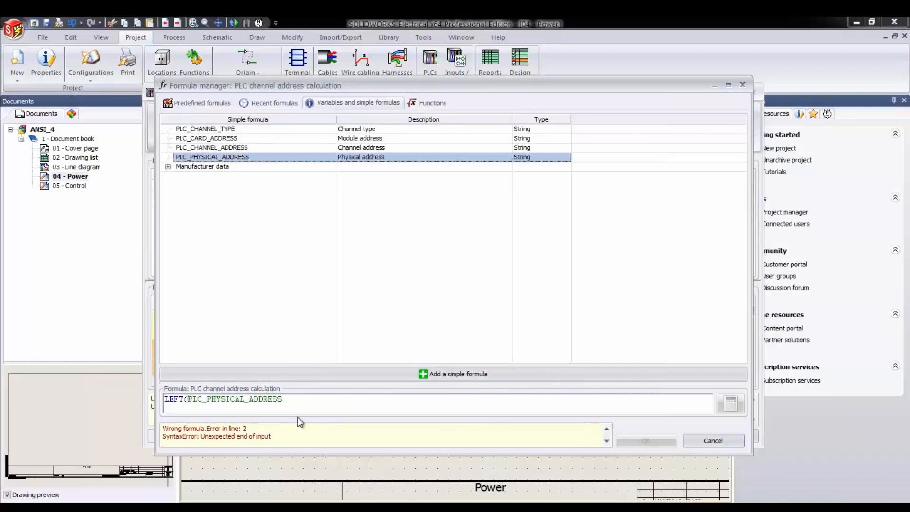
pyautogui.click(299, 404)
pyautogui.write(',1')
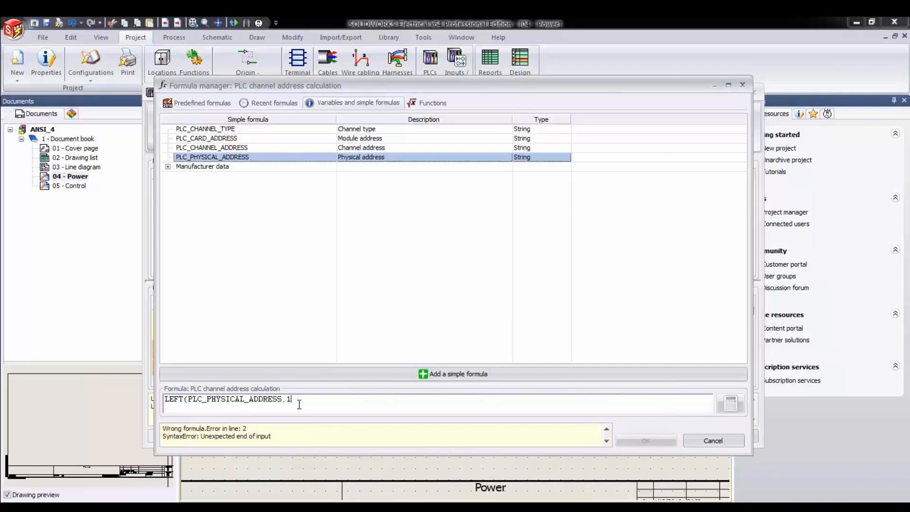
pyautogui.write(')')
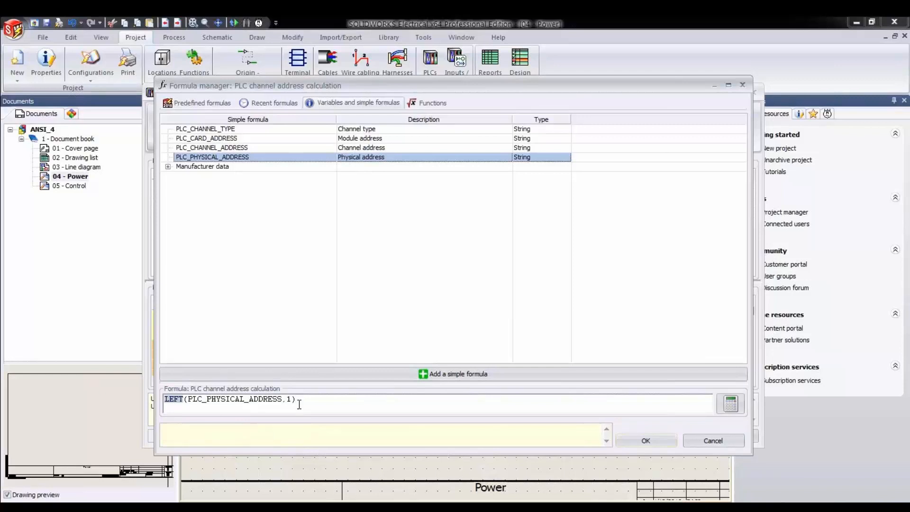
pyautogui.write(' + ')
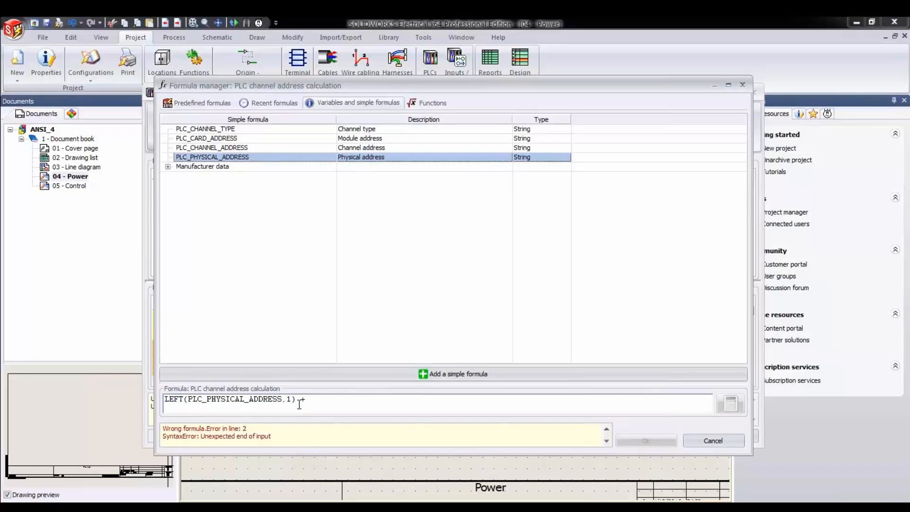
pyautogui.write('":"')
# - Append + ":" + to the channel address formula
pyautogui.press('BackSpace')
pyautogui.write('"')
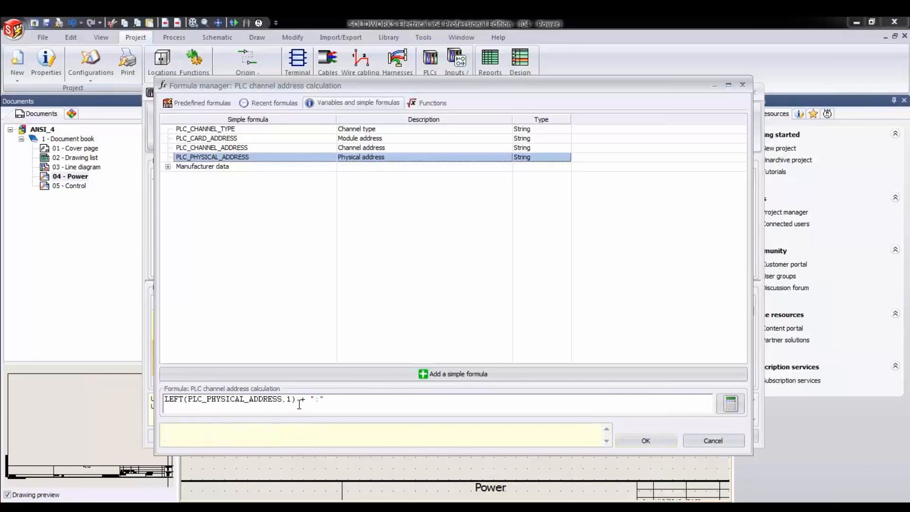
pyautogui.write(' +')
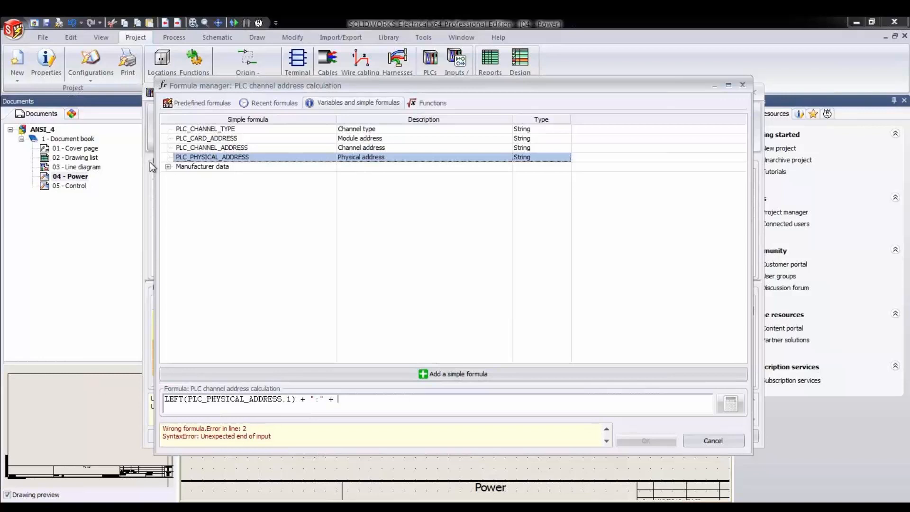
# - Expand the manufacturer data variables and compare them with the manufacturer data fields in the Omron part's properties
pyautogui.click(167, 166)
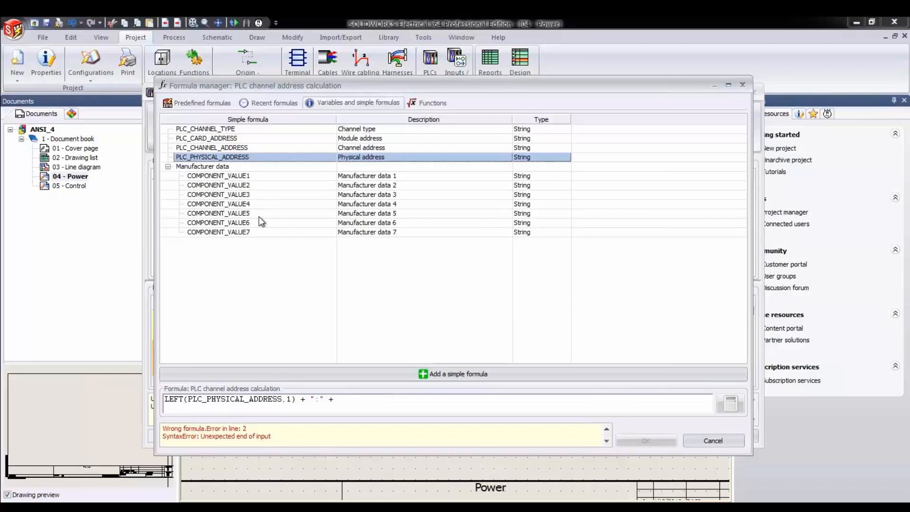
pyautogui.moveTo(351, 83); pyautogui.dragTo(648, 94)
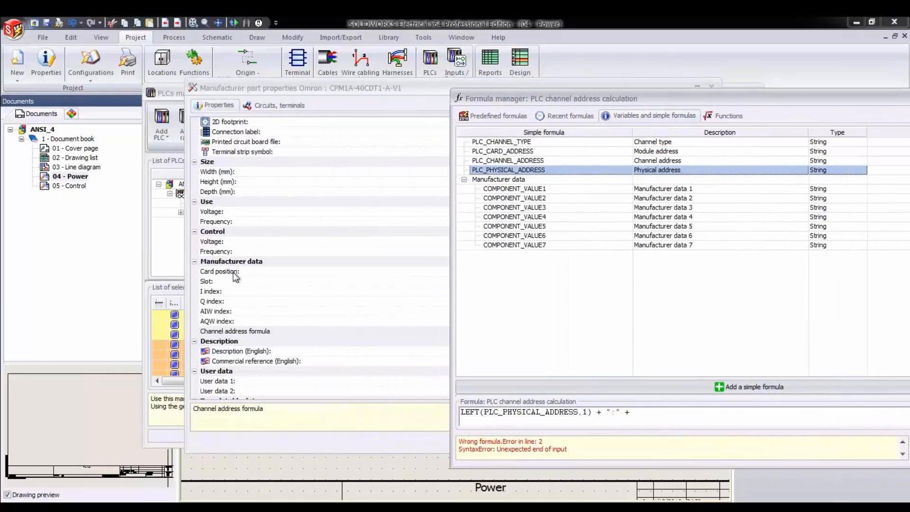
pyautogui.moveTo(645, 95); pyautogui.dragTo(471, 179)
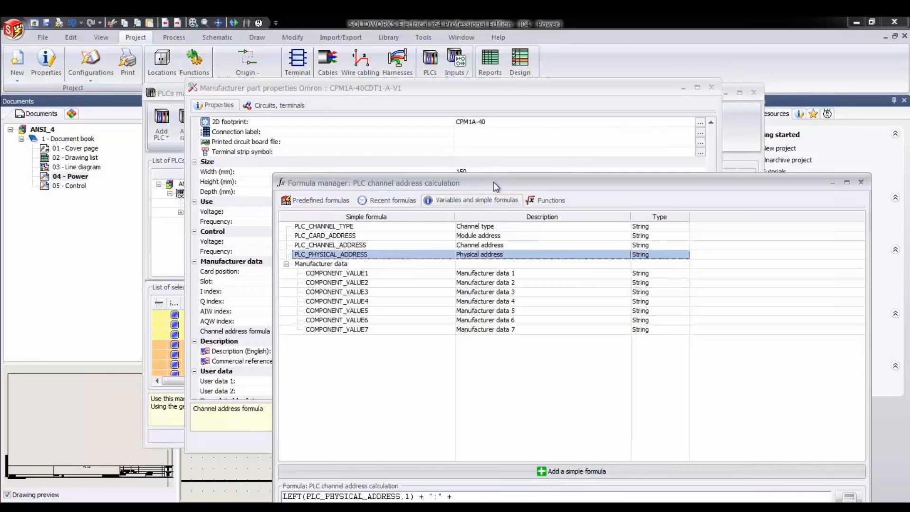
pyautogui.moveTo(477, 185); pyautogui.dragTo(348, 111)
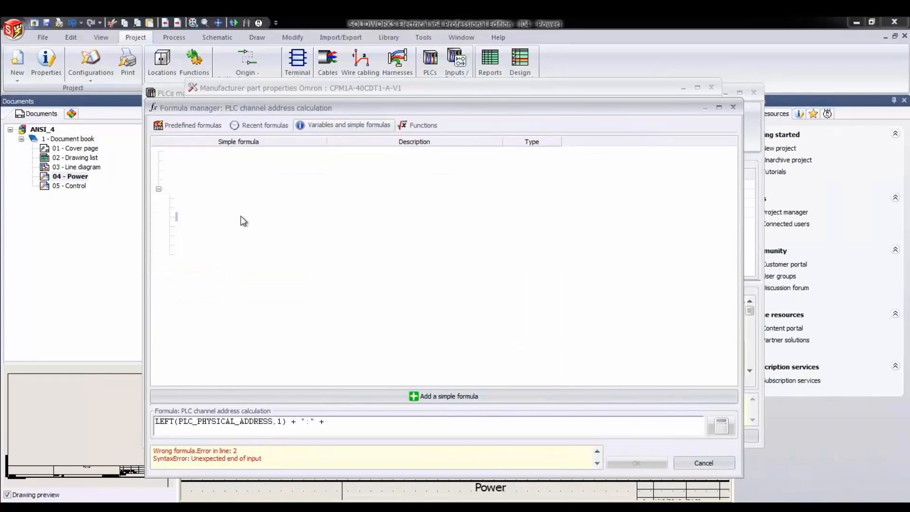
# - Append COMPONENT_VALUE3 + "/" + to the channel address formula, removing the duplicate plus sign before the variable
pyautogui.doubleClick(243, 217)
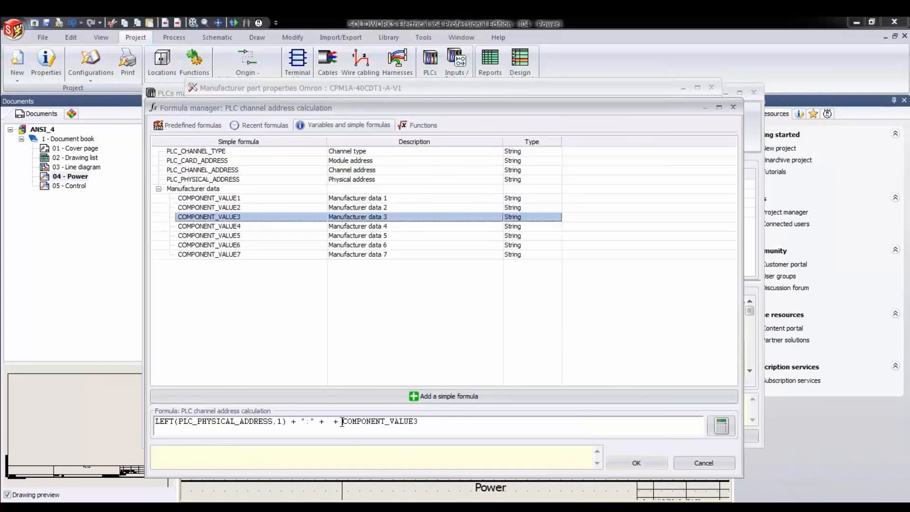
pyautogui.press('BackSpace')
pyautogui.press('BackSpace')
pyautogui.press('BackSpace')
pyautogui.write('+ "')
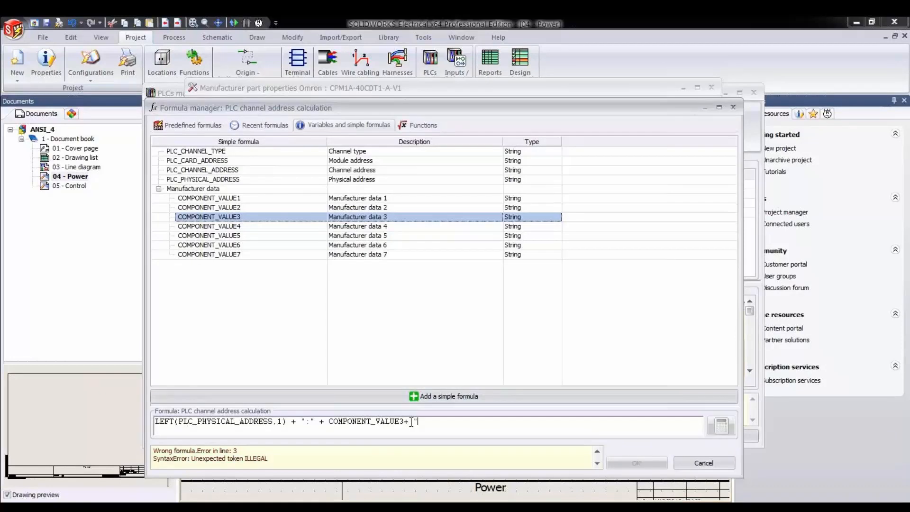
pyautogui.write('/"')
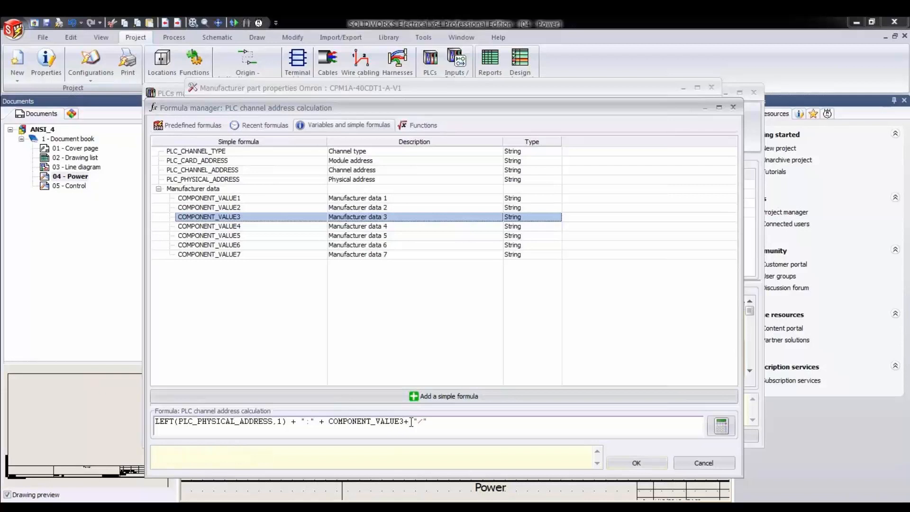
pyautogui.write(' +')
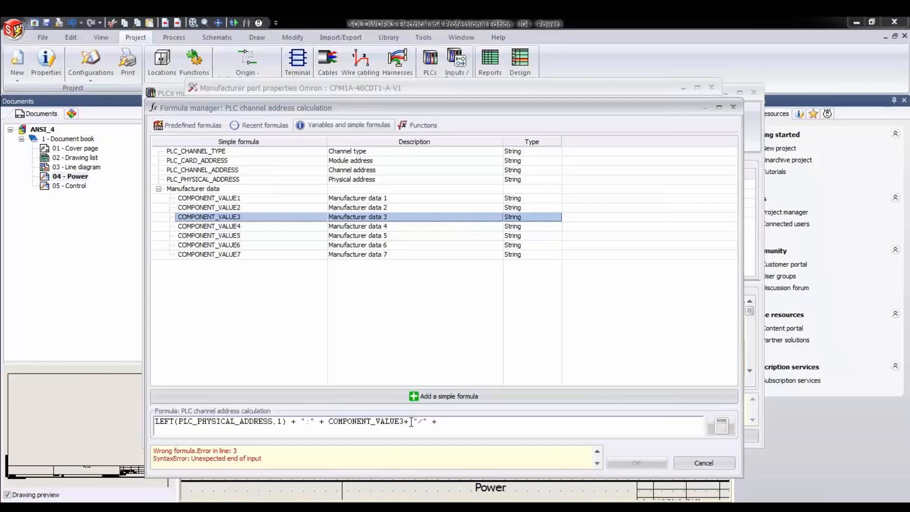
pyautogui.write(' RIGHT')
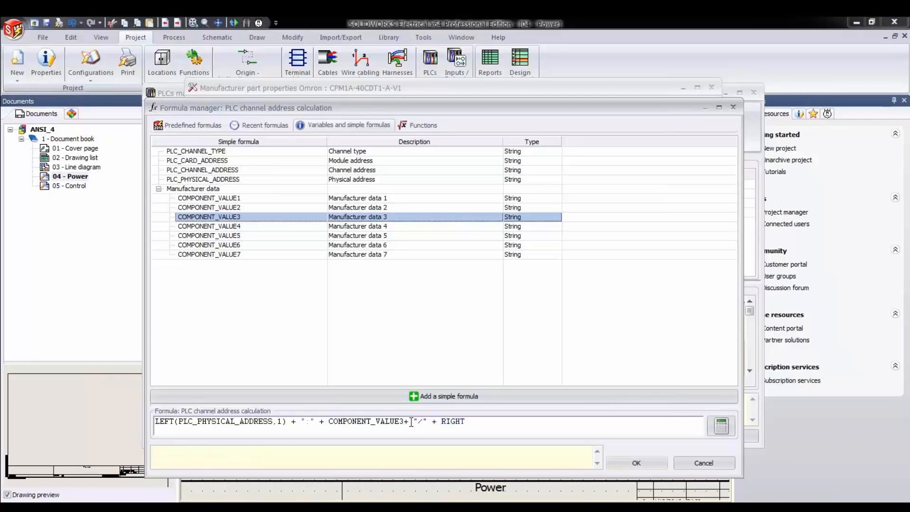
pyautogui.write('(')
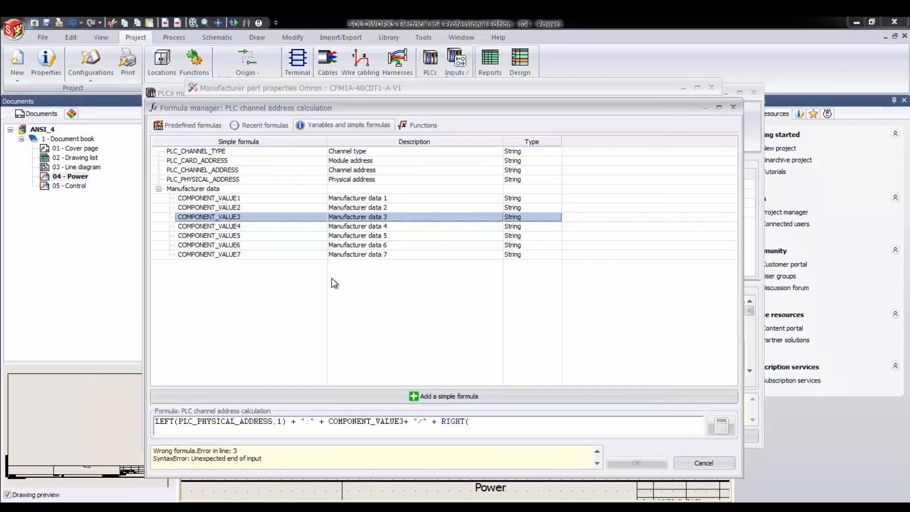
# - Complete the channel address formula with RIGHT(PLC_PHYSICAL_ADDRESS,2), removing the extra plus sign inside the function
pyautogui.doubleClick(239, 181)
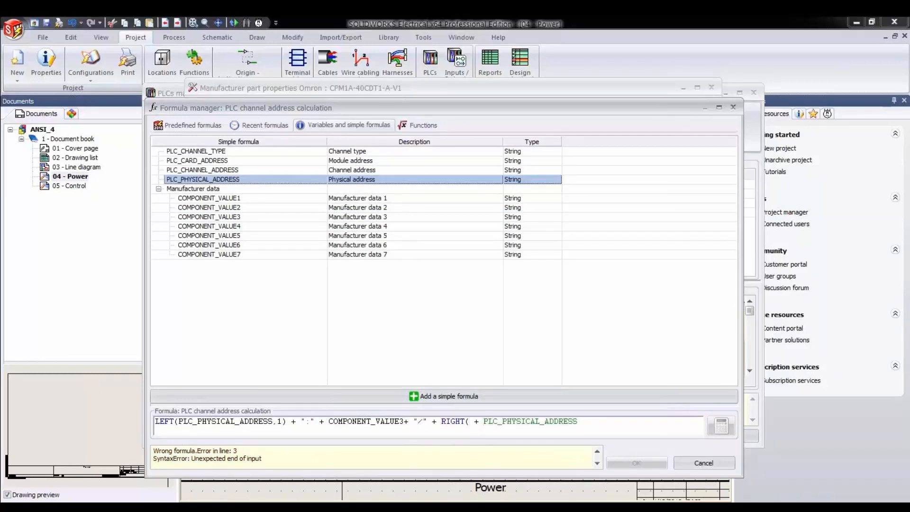
pyautogui.click(483, 421)
pyautogui.press('BackSpace')
pyautogui.press('BackSpace')
pyautogui.press('BackSpace')
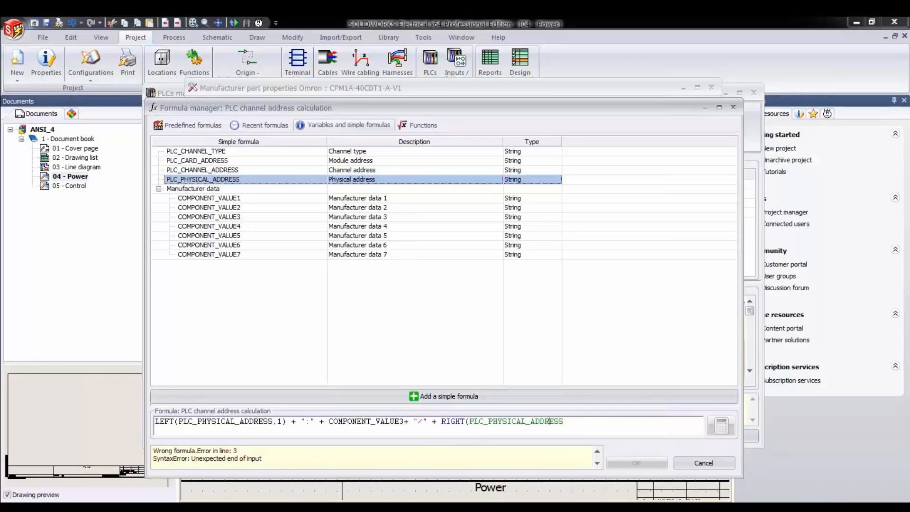
pyautogui.click(564, 422)
pyautogui.write(', 2)')
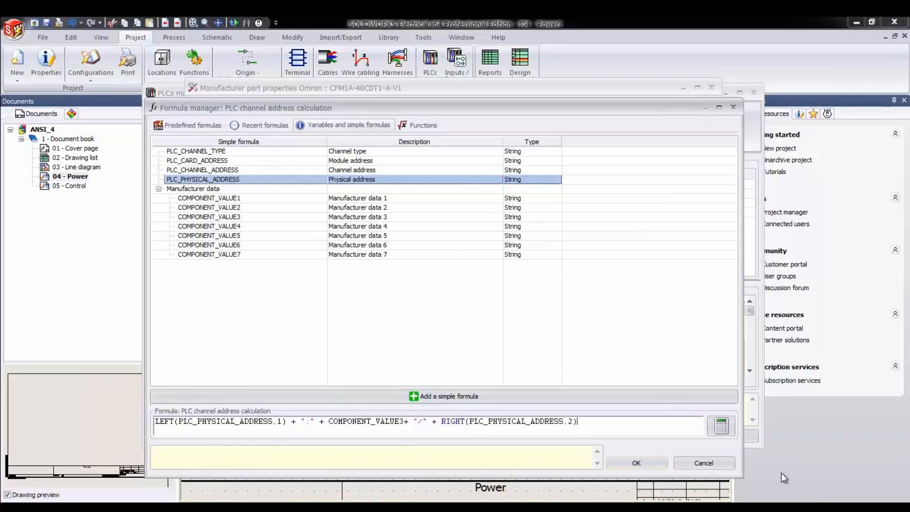
# - Test the formula with PLC_PHYSICAL_ADDRESS set to IN02 and COMPONENT_VALUE3 set to 03, and close the test
pyautogui.click(720, 427)
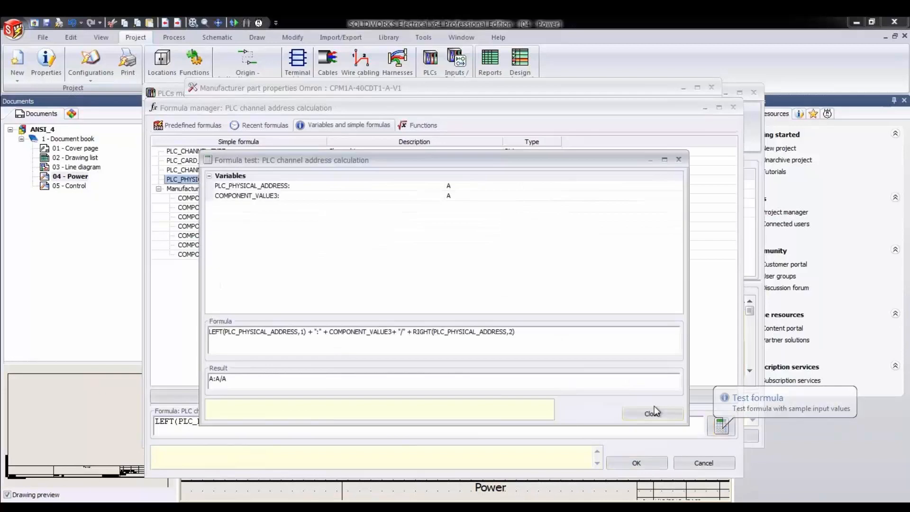
pyautogui.click(463, 187)
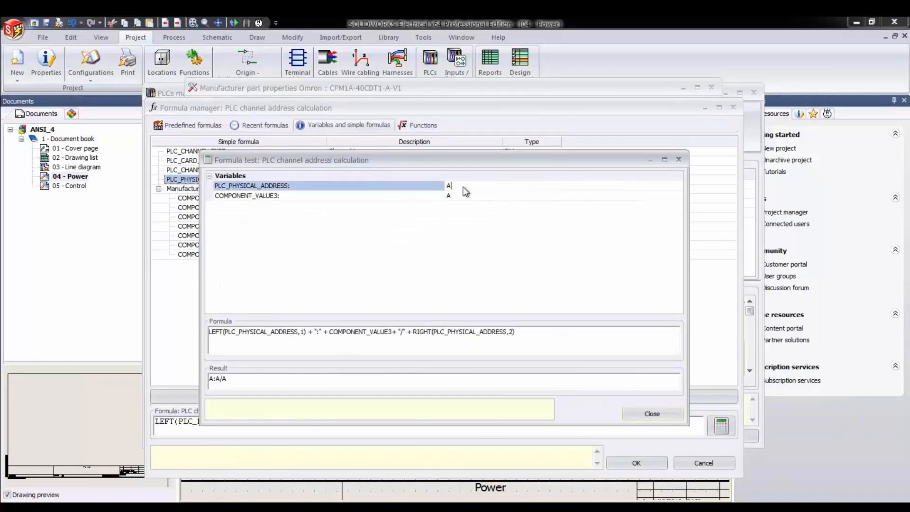
pyautogui.press('BackSpace')
pyautogui.write('IN02')
pyautogui.click(461, 198)
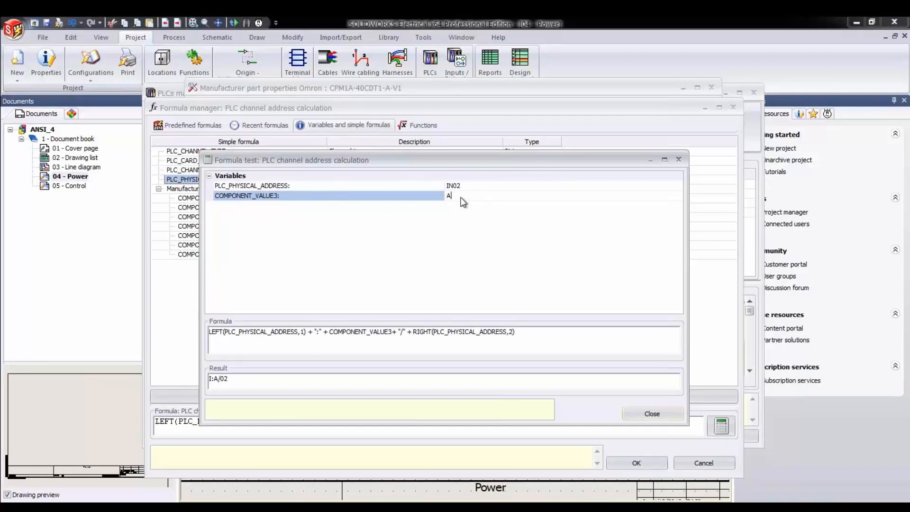
pyautogui.press('BackSpace')
pyautogui.write('03')
pyautogui.click(390, 212)
pyautogui.click(640, 412)
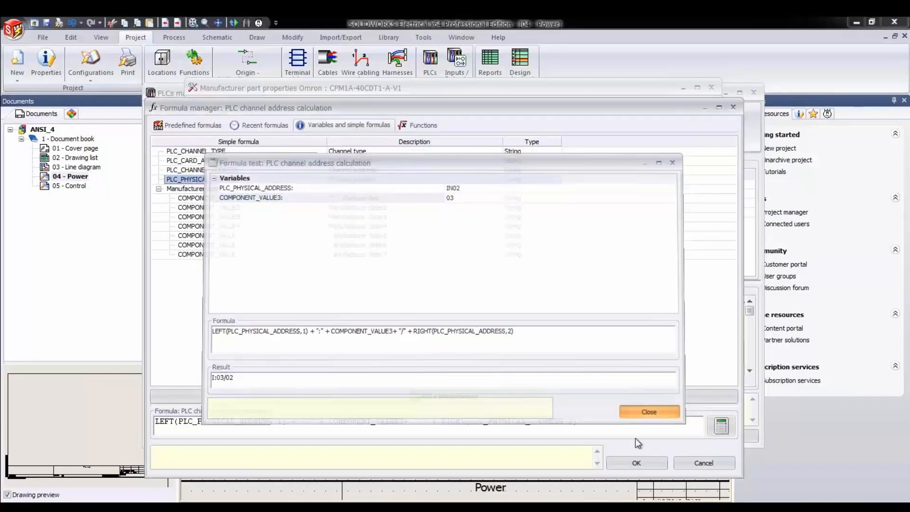
# - Apply the formula to the Omron part, reopen it, and save it among the predefined formulas
pyautogui.click(636, 463)
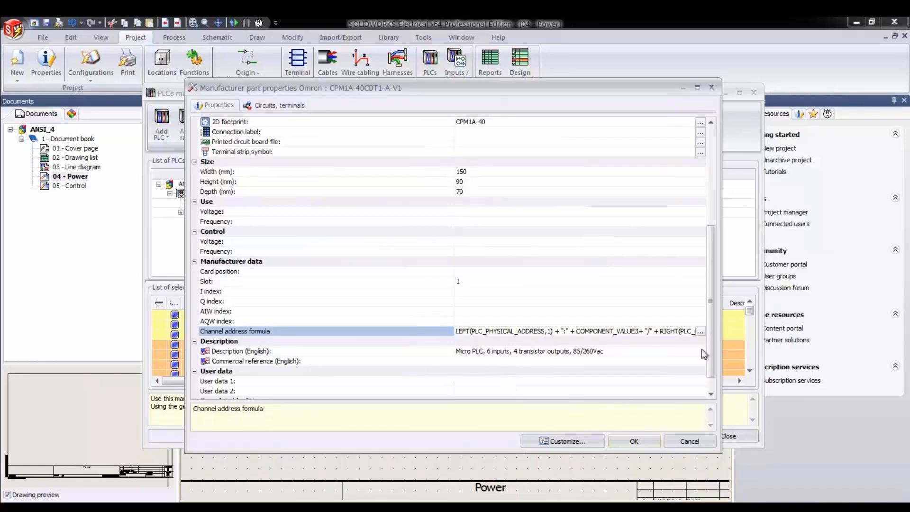
pyautogui.click(700, 331)
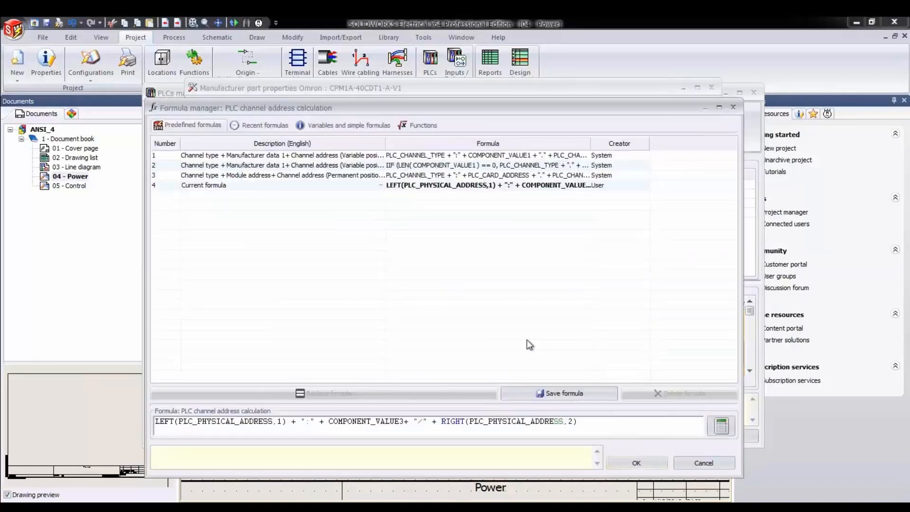
pyautogui.moveTo(578, 421); pyautogui.dragTo(163, 420)
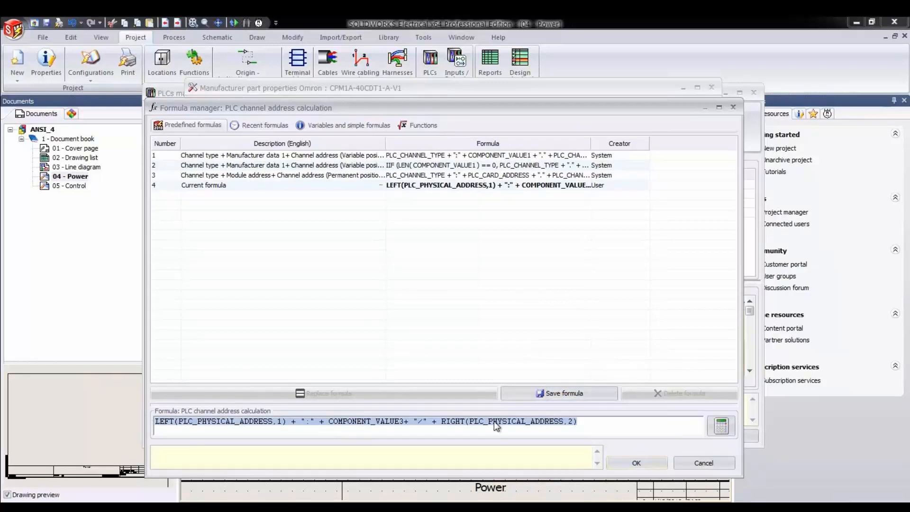
pyautogui.click(541, 391)
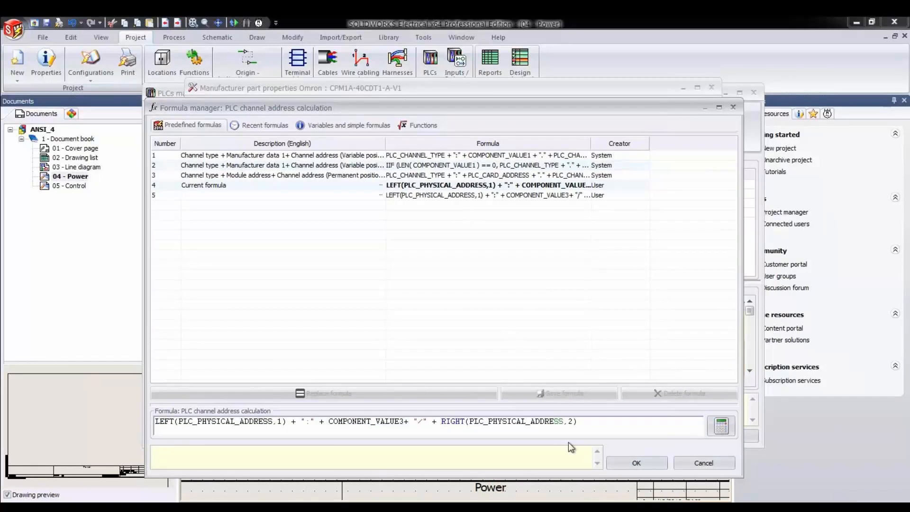
pyautogui.click(627, 463)
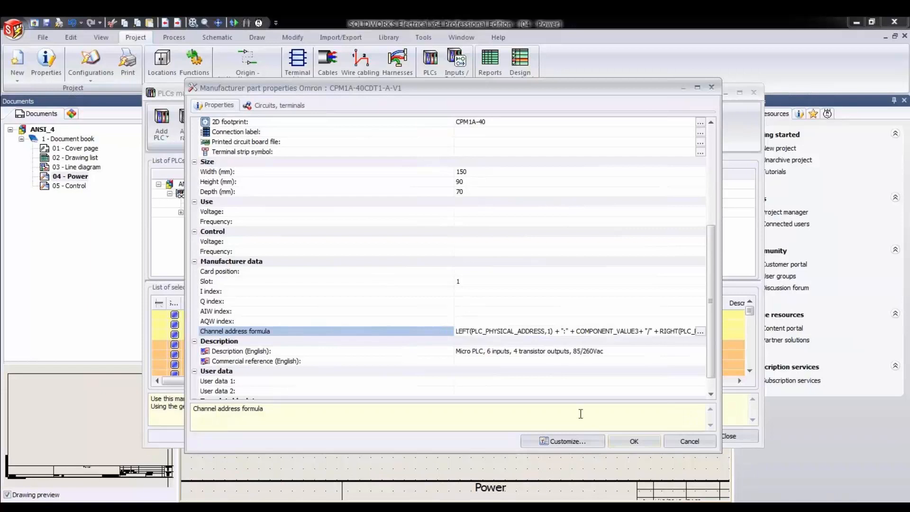
# - Confirm the Omron part's changes, update the catalog with them, and accept the component properties
pyautogui.click(638, 438)
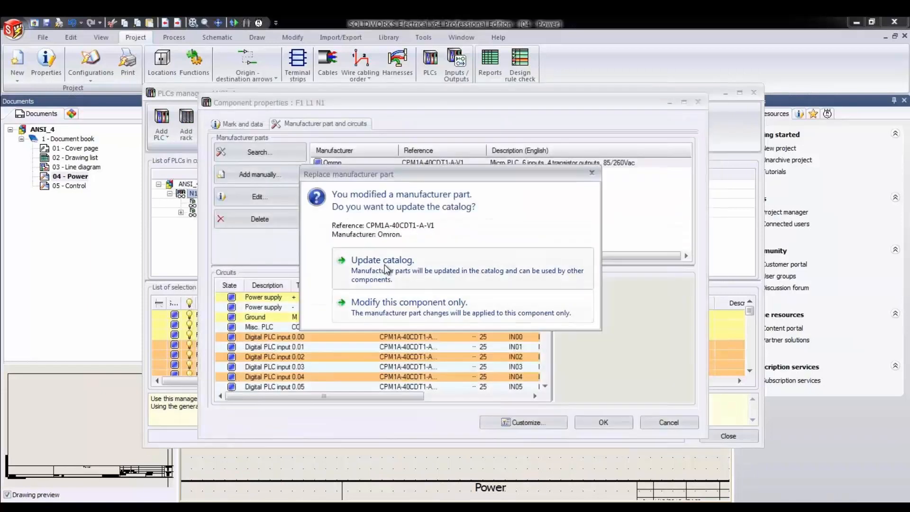
pyautogui.click(390, 264)
pyautogui.click(617, 423)
# - Open the properties of PLC module N2 (BMXDAO1605) and set its I index to 04
pyautogui.click(205, 212)
pyautogui.click(283, 122)
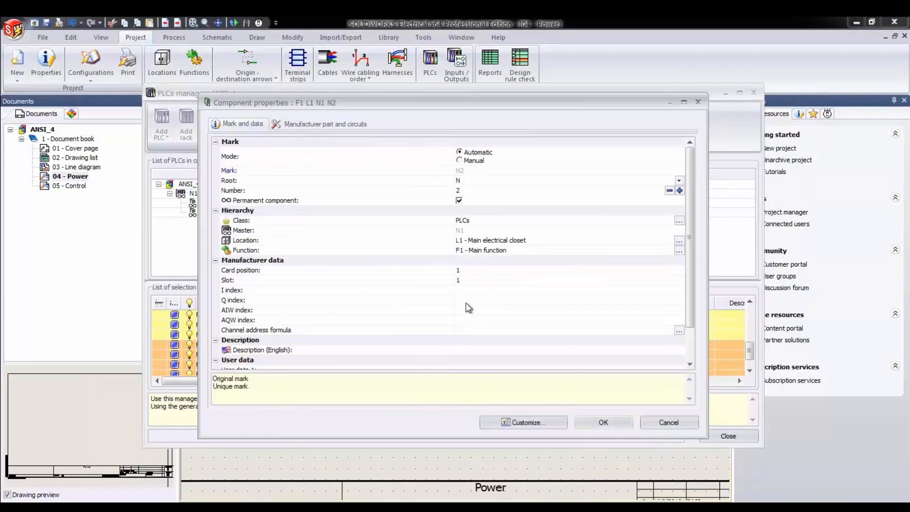
pyautogui.click(460, 291)
pyautogui.write('04')
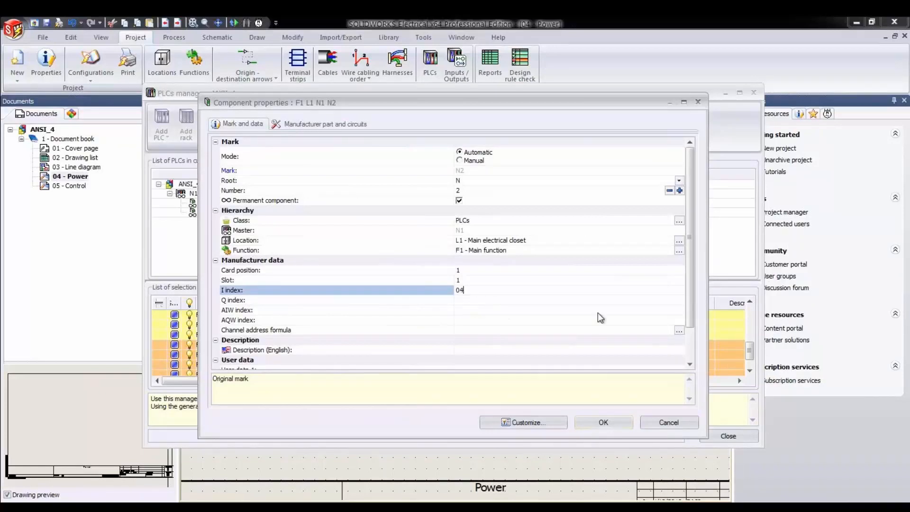
# - Assign the saved user formula starting with LEFT(PLC_PHYSICAL_ADDRESS,1) as module N2's channel address formula and apply the properties
pyautogui.click(677, 332)
pyautogui.click(679, 334)
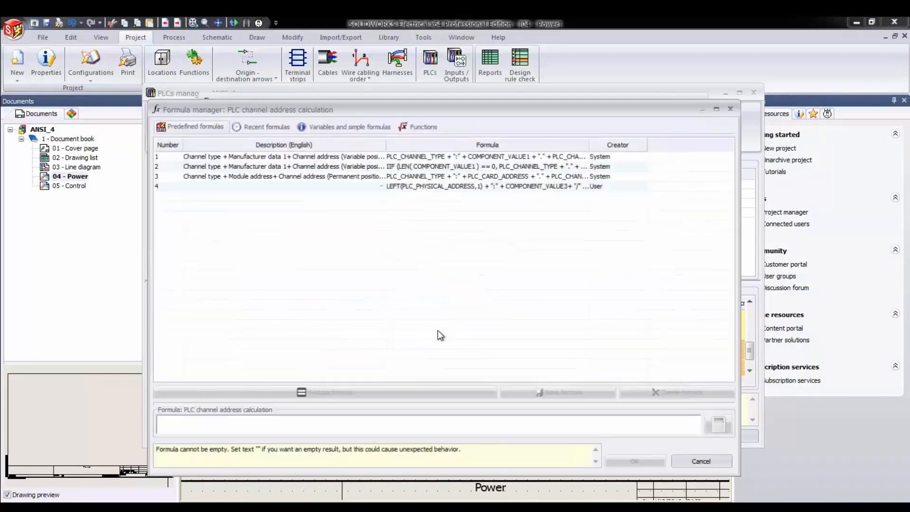
pyautogui.click(430, 187)
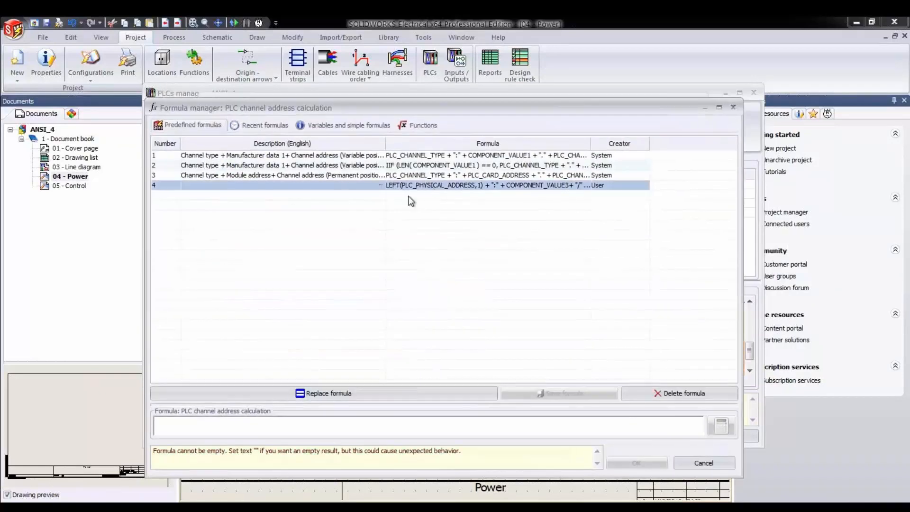
pyautogui.doubleClick(484, 187)
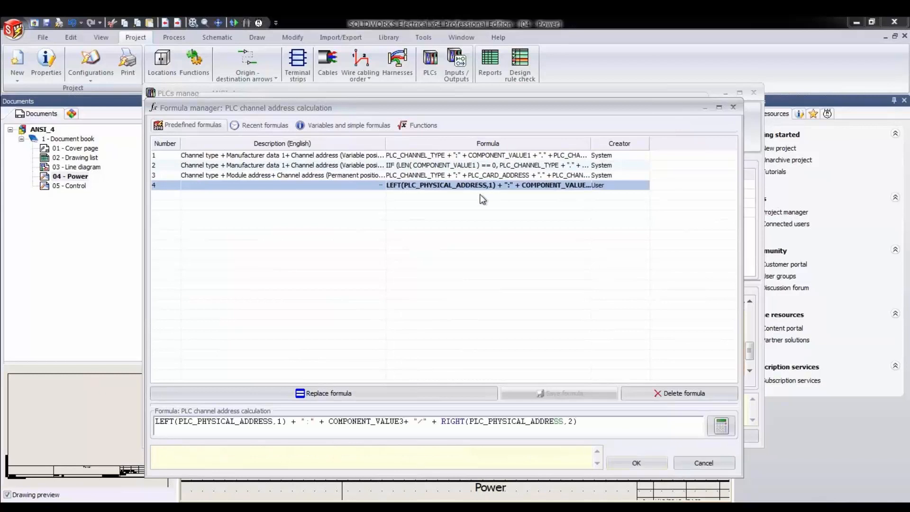
pyautogui.click(622, 462)
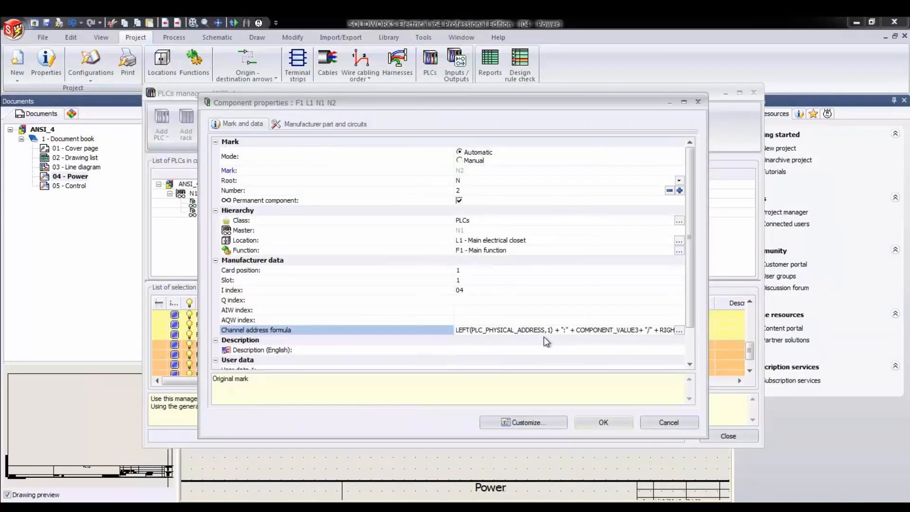
pyautogui.click(589, 421)
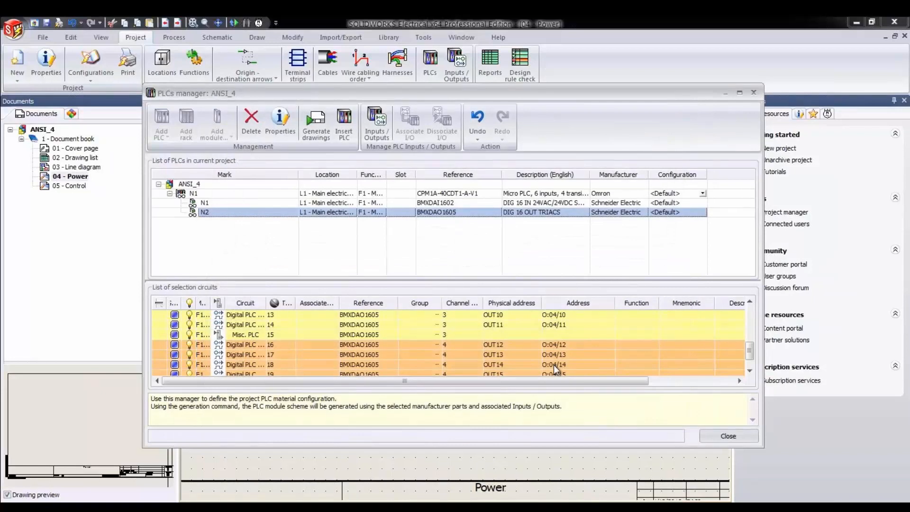
# - Change module N2's I index to 05 in its component properties
pyautogui.click(279, 121)
pyautogui.click(472, 290)
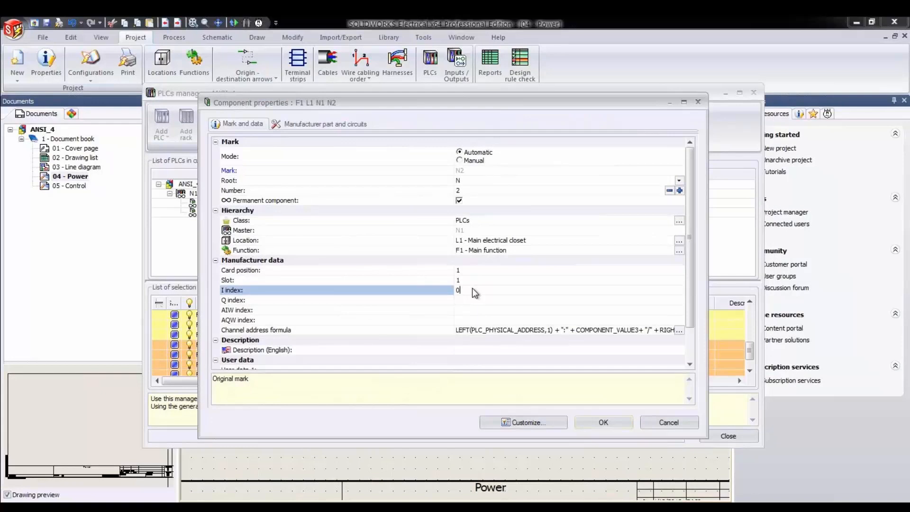
pyautogui.click(600, 423)
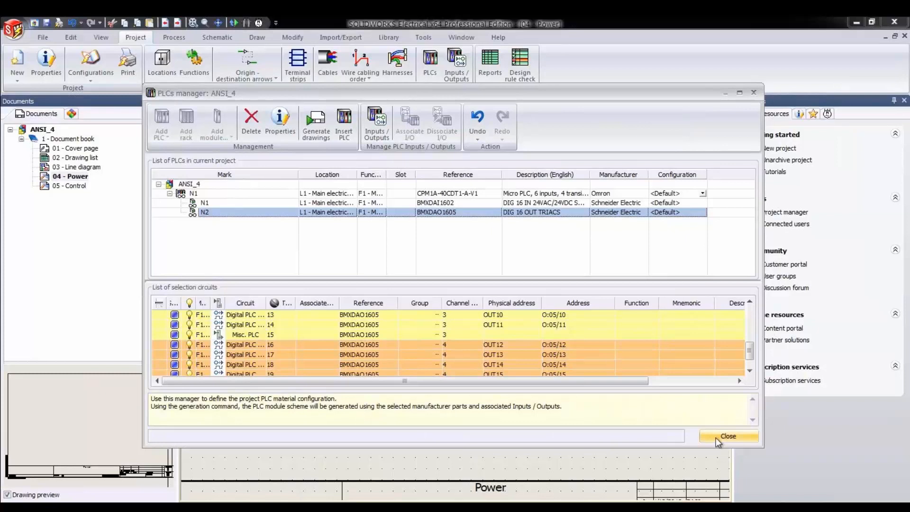
# - Generate the PLC drawings for module N2 in 1 - Document book, then close the report and the PLCs manager
pyautogui.click(319, 124)
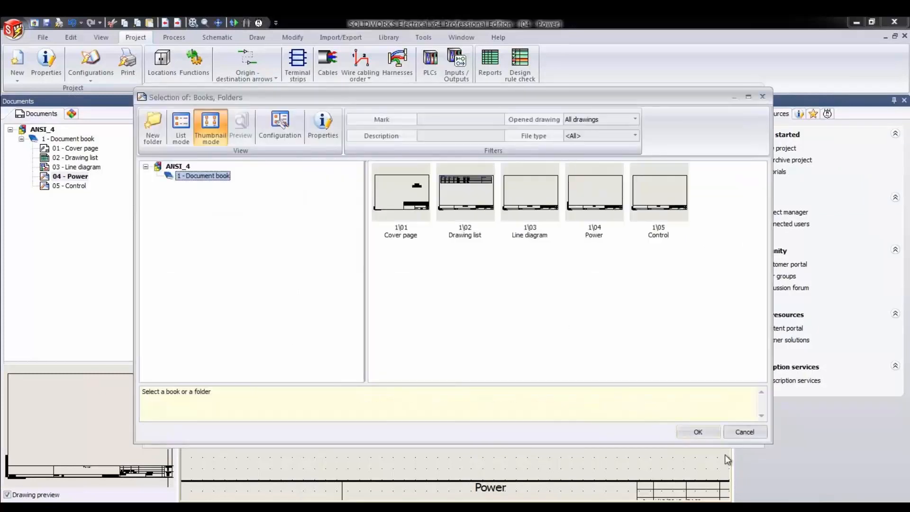
pyautogui.click(714, 430)
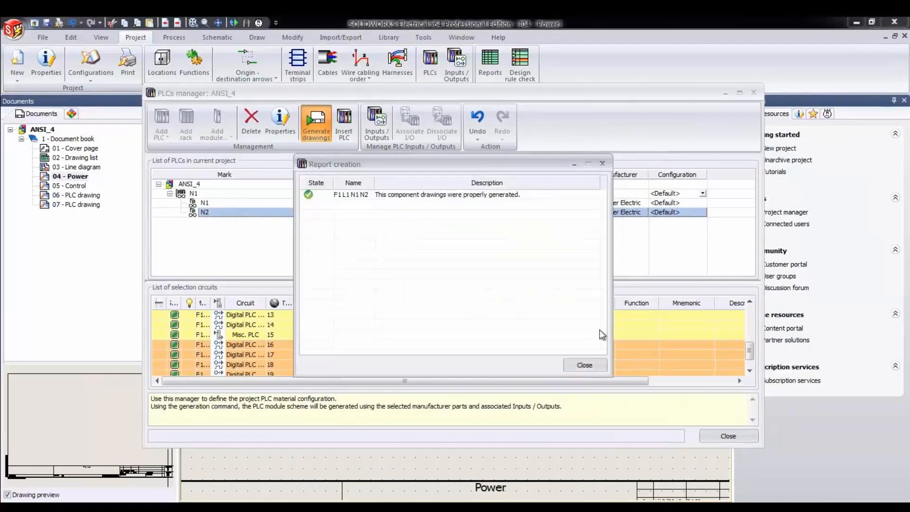
pyautogui.click(594, 364)
pyautogui.click(713, 436)
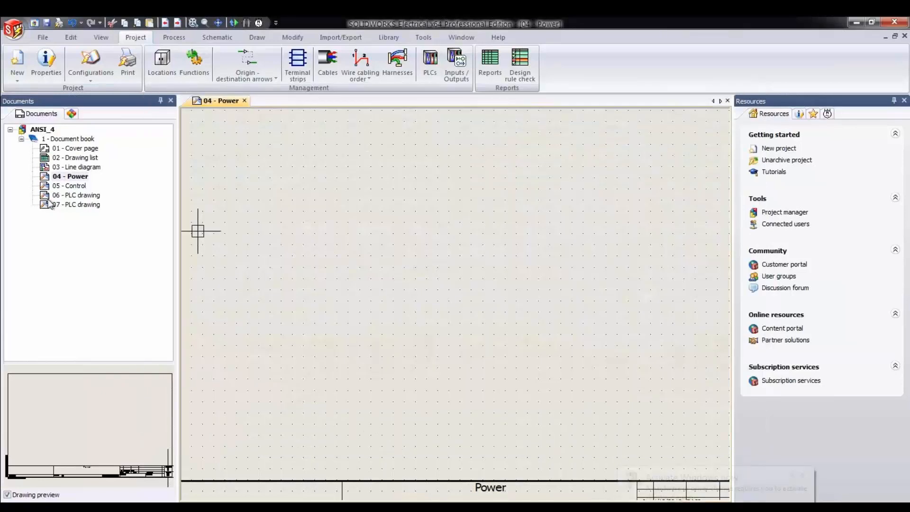
# - Open 06 - PLC drawing and examine the channel addresses on the generated PLC module
pyautogui.doubleClick(70, 195)
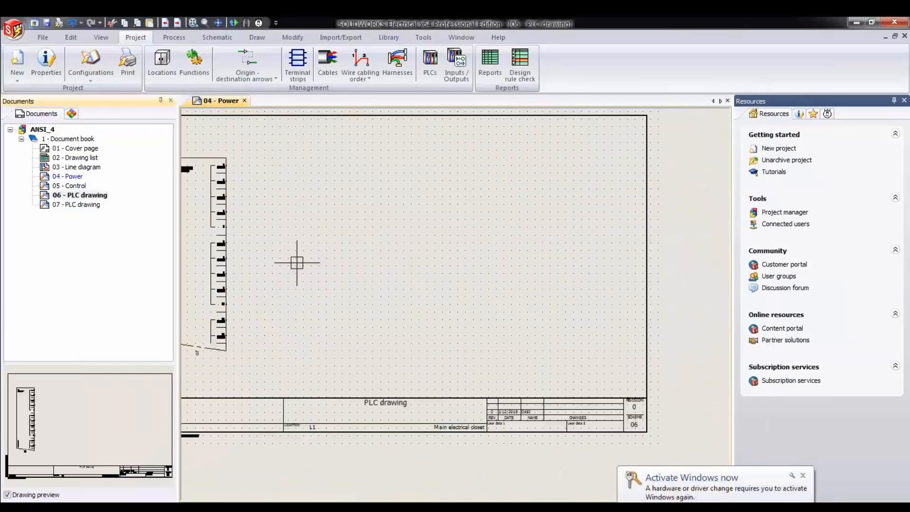
pyautogui.scroll(5, 289, 226)
pyautogui.scroll(2, 278, 224)
pyautogui.moveTo(289, 239); pyautogui.dragTo(314, 336, button='middle')
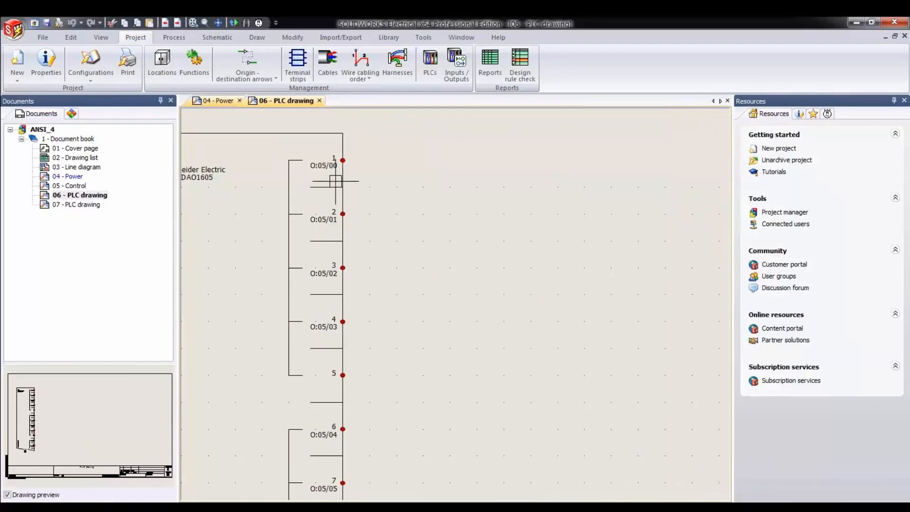
pyautogui.moveTo(309, 158); pyautogui.dragTo(445, 180, button='middle')
# - Change the I index of PLC module N2 to 06 in its component properties on the drawing
pyautogui.click(377, 156)
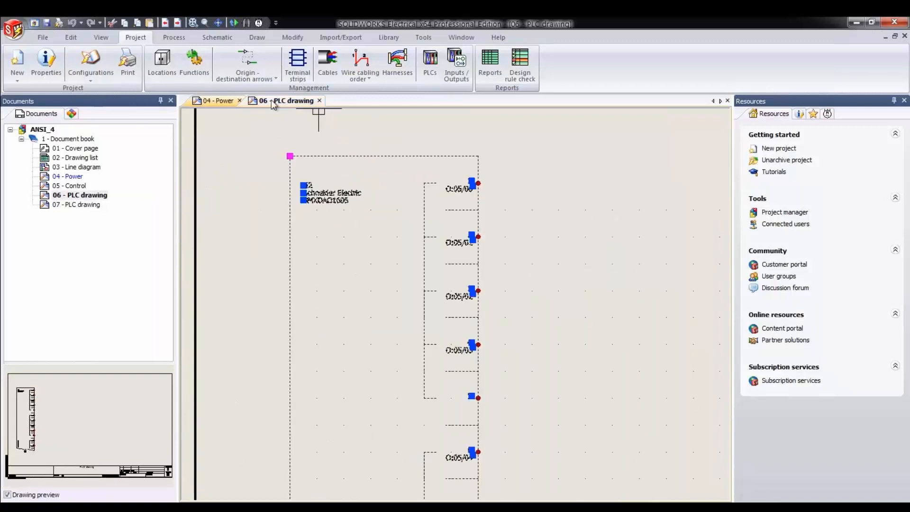
pyautogui.rightClick(311, 160)
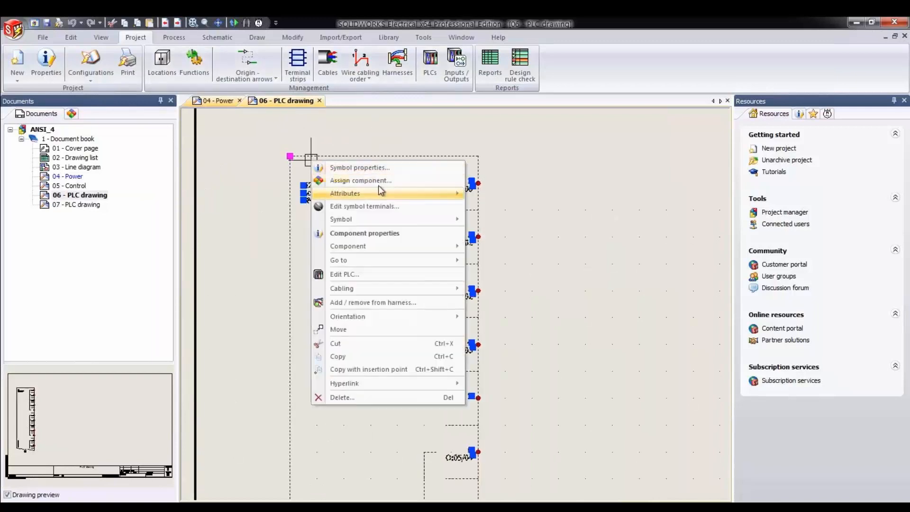
pyautogui.click(351, 233)
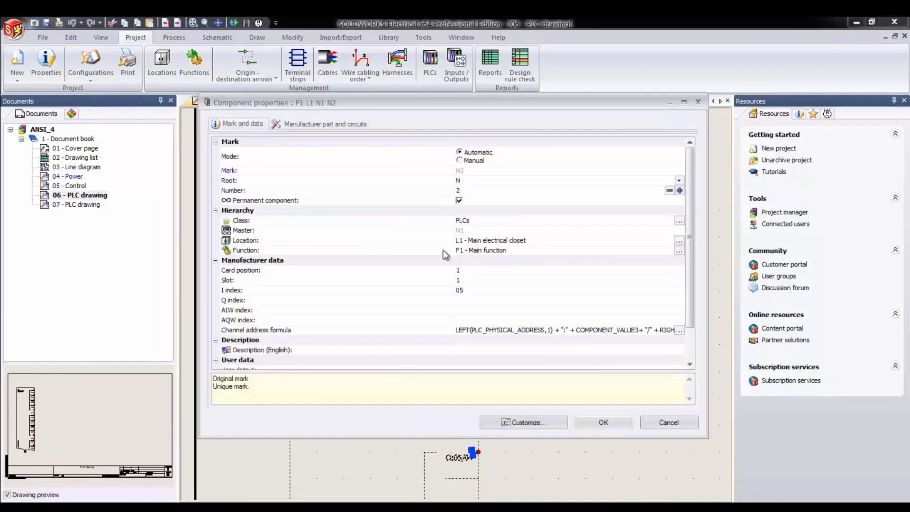
pyautogui.click(468, 290)
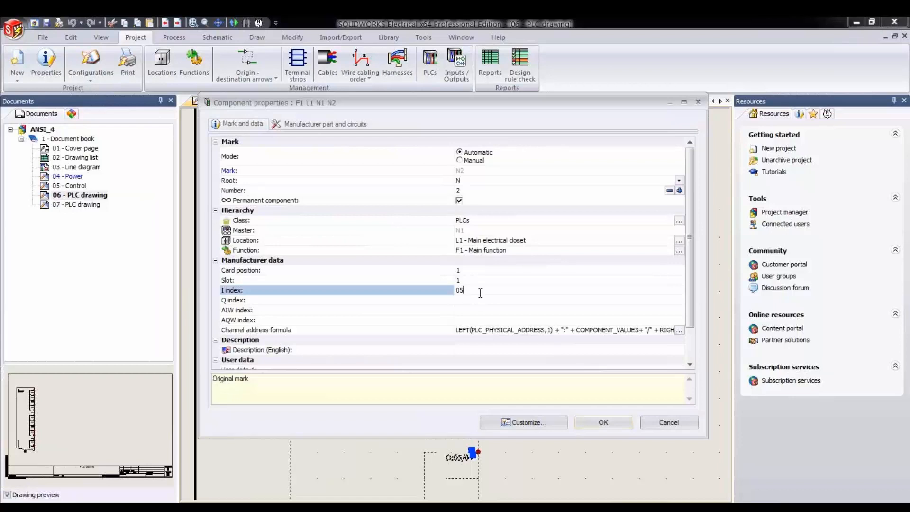
pyautogui.press('BackSpace')
pyautogui.write('6')
pyautogui.click(595, 422)
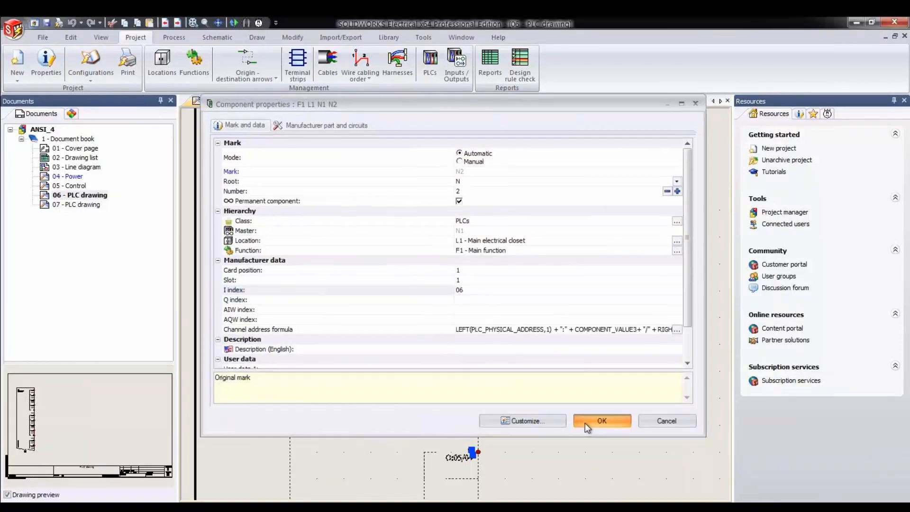
pyautogui.press('Escape')
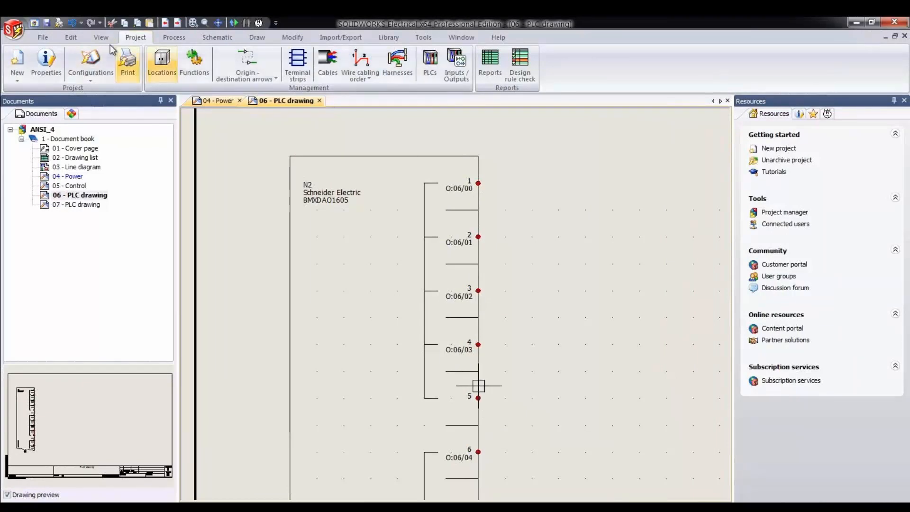
# - Draw five parallel single wires extending to the right from N2's connection points 1 to 3
pyautogui.click(218, 37)
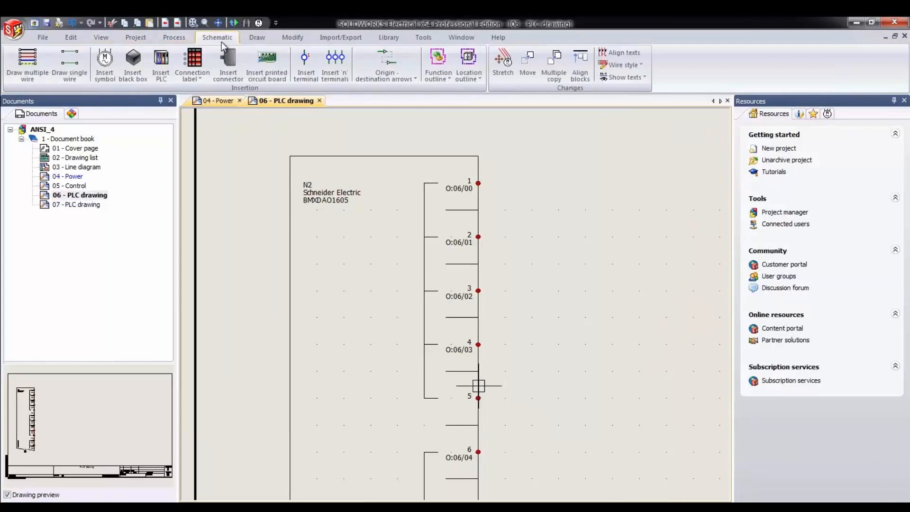
pyautogui.click(70, 64)
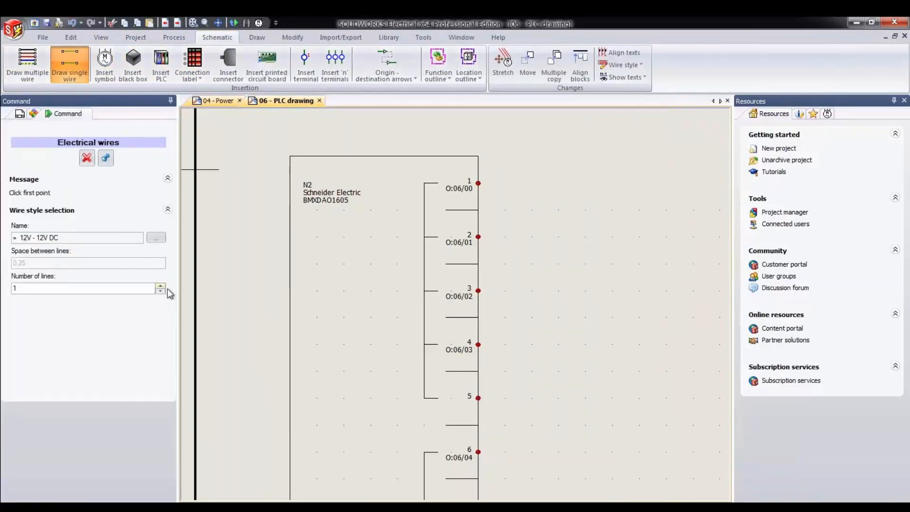
pyautogui.click(162, 287)
pyautogui.click(162, 286)
pyautogui.click(479, 183)
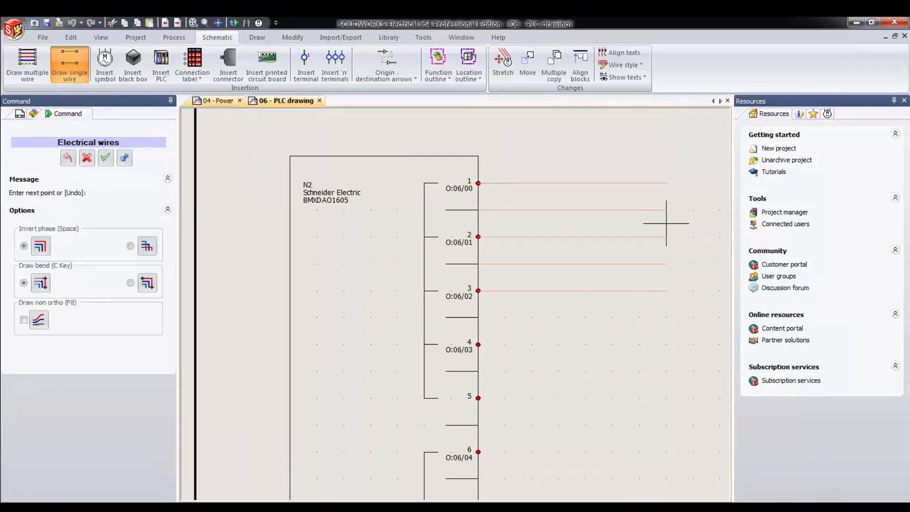
pyautogui.click(626, 223)
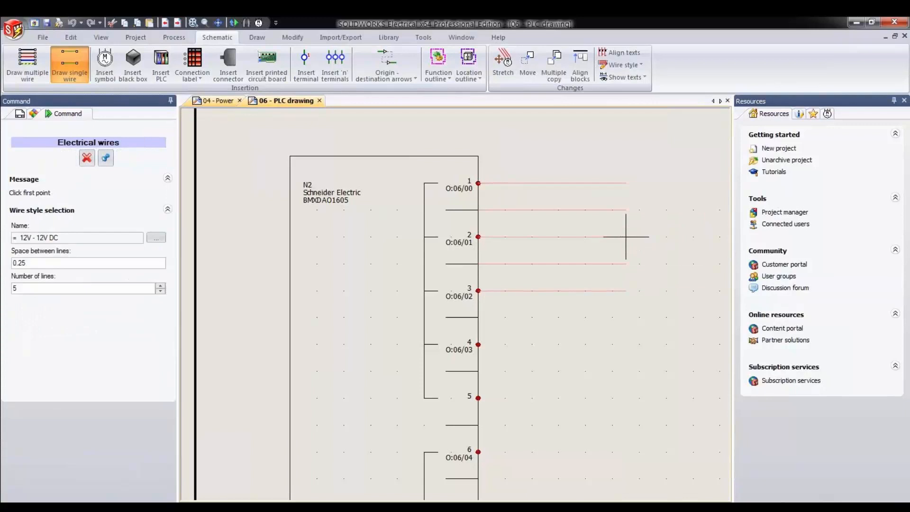
pyautogui.click(559, 210)
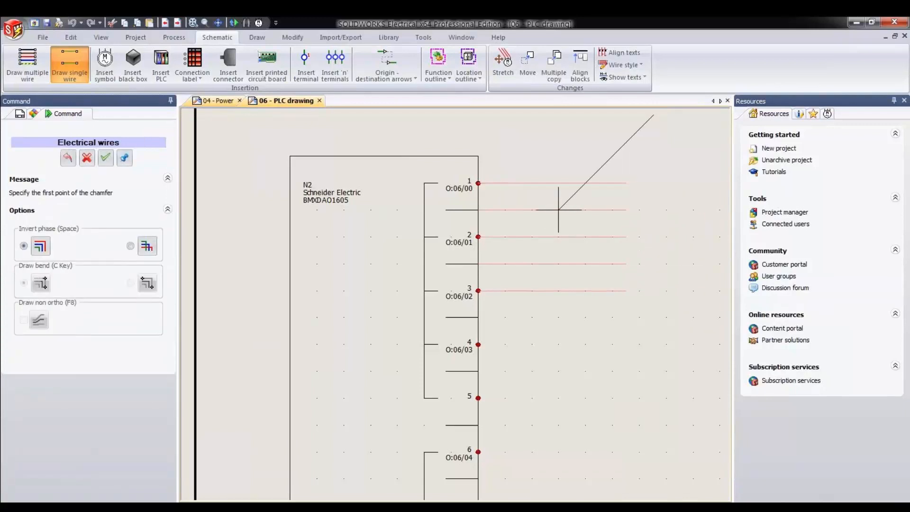
pyautogui.press('Escape')
# - Delete the two wires that lie between N2's connection points, keeping those on points 1, 2 and 3
pyautogui.click(552, 209)
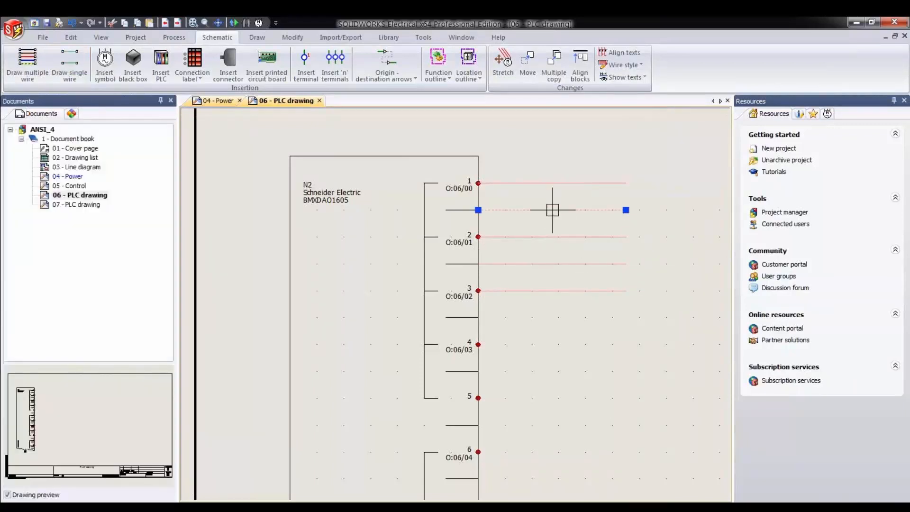
pyautogui.press('Delete')
pyautogui.click(545, 263)
pyautogui.press('Delete')
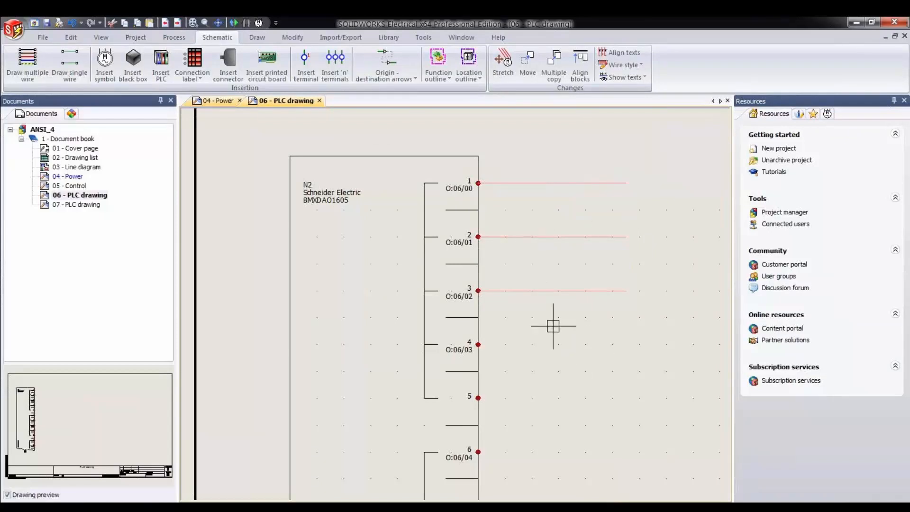
# - Number the new wires without modifying the existing numbers
pyautogui.click(180, 37)
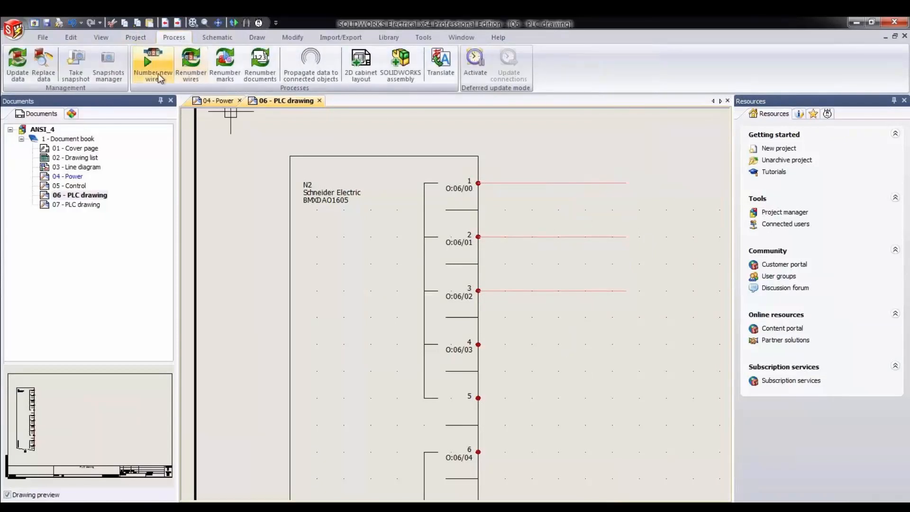
pyautogui.click(156, 71)
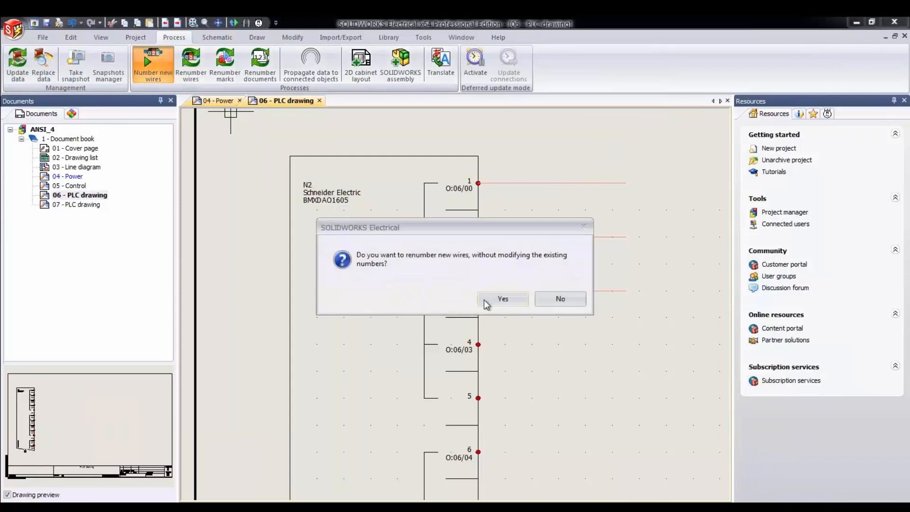
pyautogui.click(502, 299)
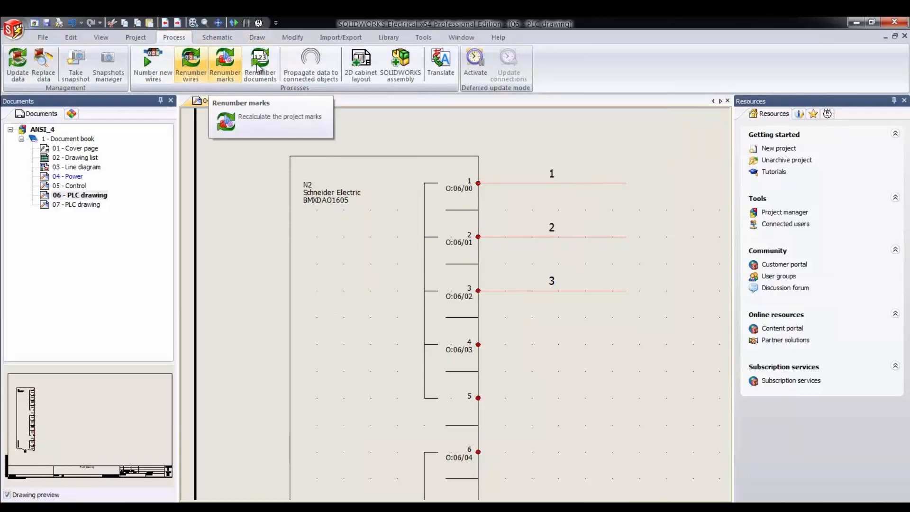
# - Add a propagation to connected objects for the current scheme that copies the channel address from the PLC Channel
pyautogui.click(313, 77)
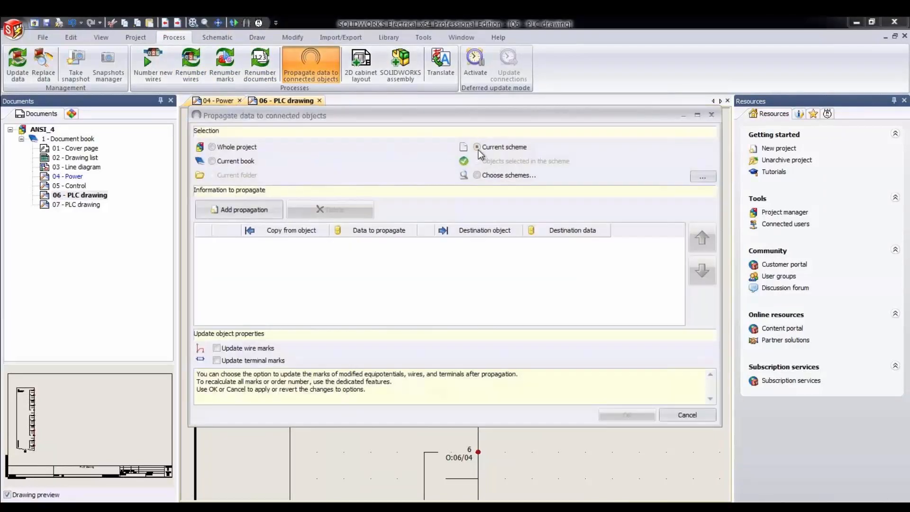
pyautogui.click(251, 213)
pyautogui.click(280, 243)
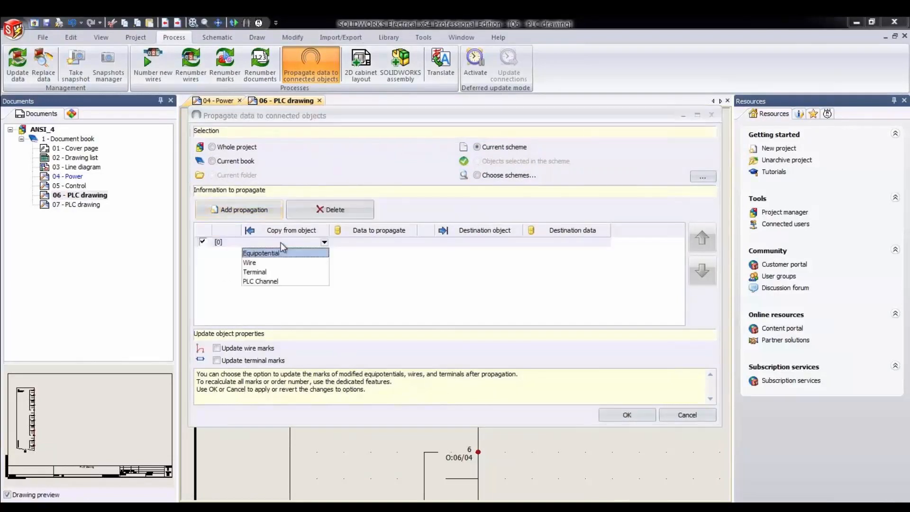
pyautogui.click(260, 282)
pyautogui.click(371, 245)
pyautogui.click(411, 251)
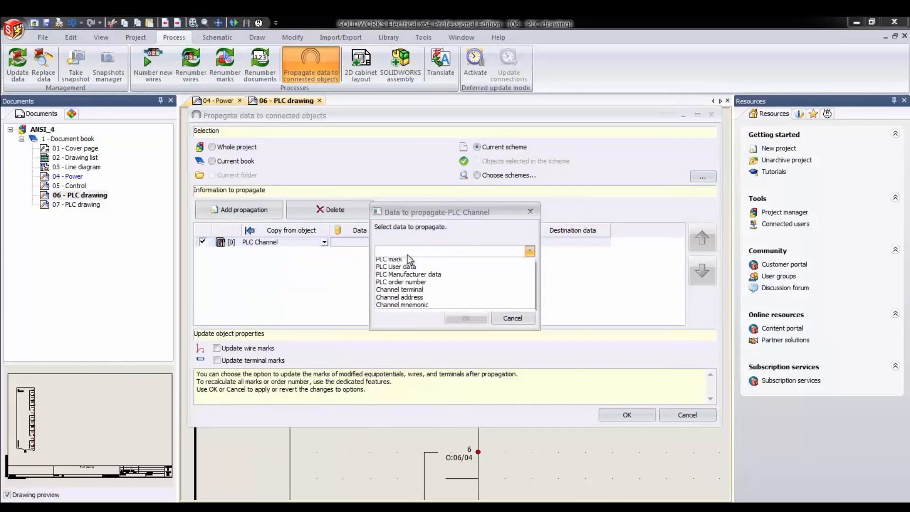
pyautogui.click(418, 300)
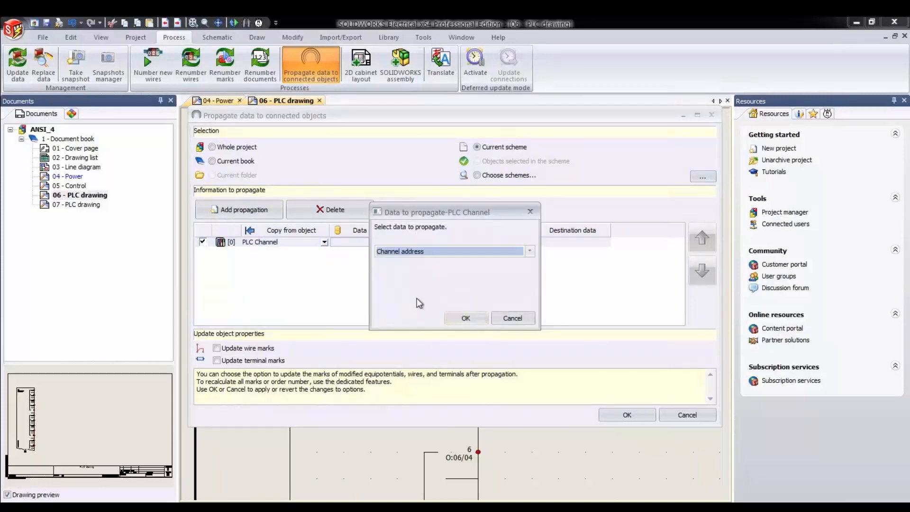
pyautogui.click(458, 319)
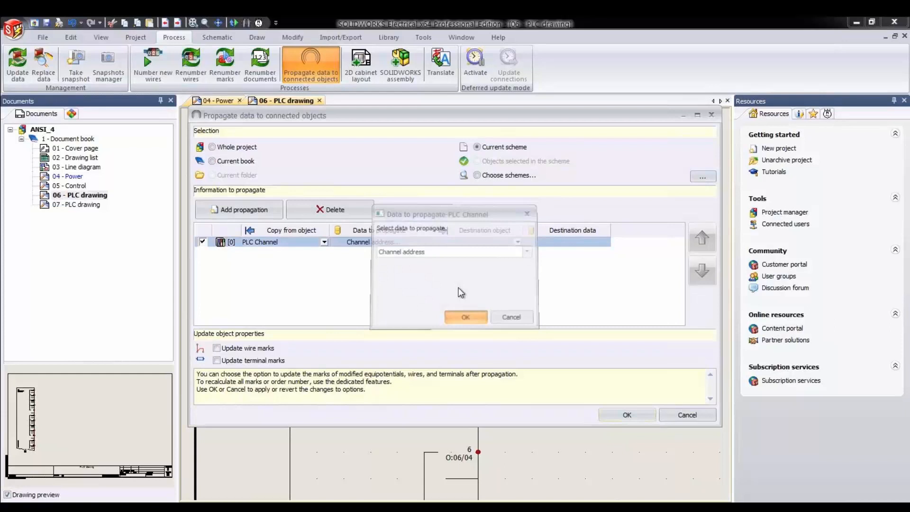
# - Set the propagation's destination to the Equipotential Mark and run it with wire and terminal mark updates enabled
pyautogui.click(476, 243)
pyautogui.click(467, 254)
pyautogui.click(564, 242)
pyautogui.click(450, 251)
pyautogui.click(434, 262)
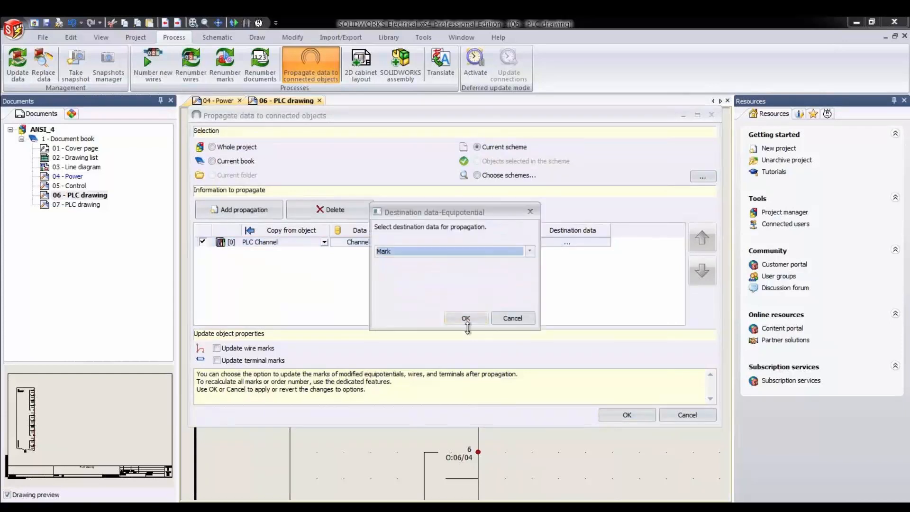
pyautogui.click(467, 318)
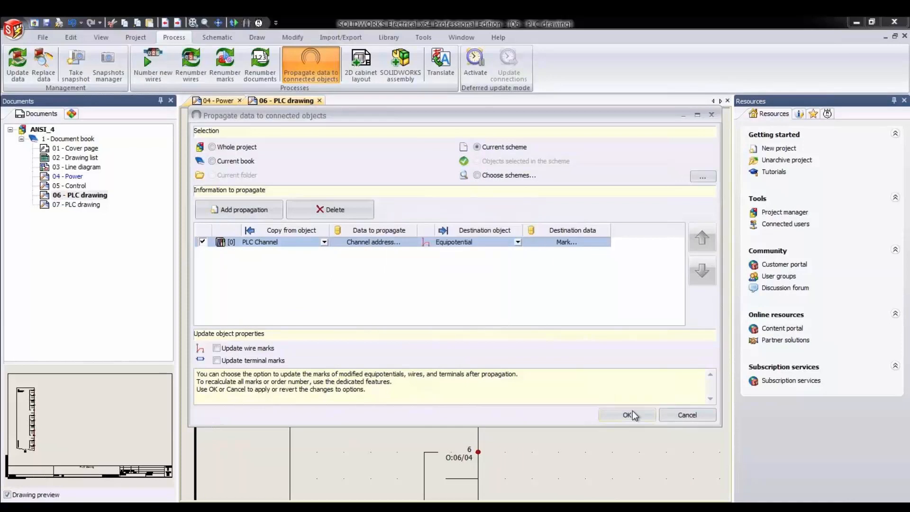
pyautogui.click(224, 349)
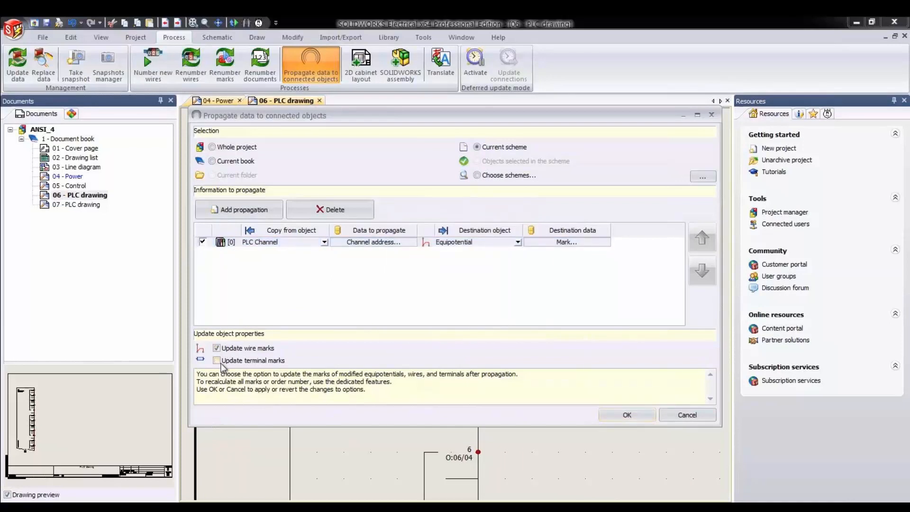
pyautogui.click(630, 415)
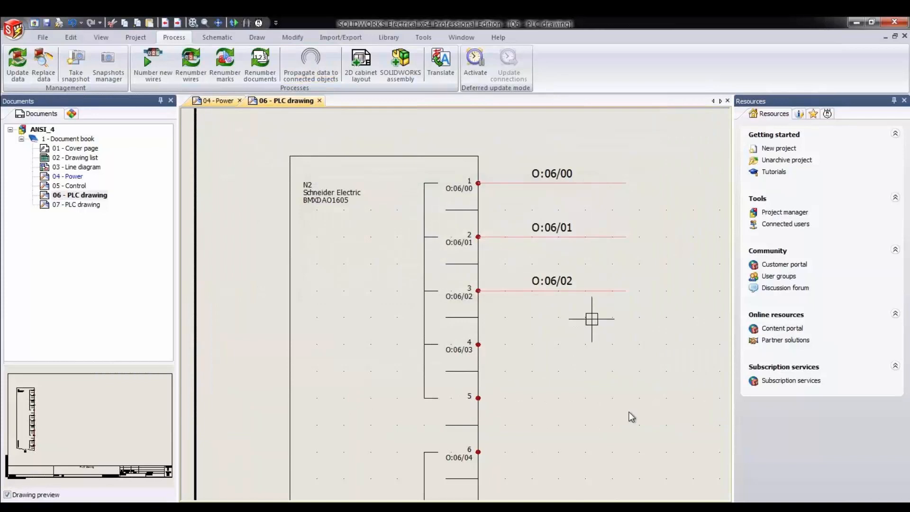
# - Insert terminals of new strip X1 across N2's three wires, accepting the properties for all terminals, and delete their axis line
pyautogui.click(217, 37)
pyautogui.click(335, 62)
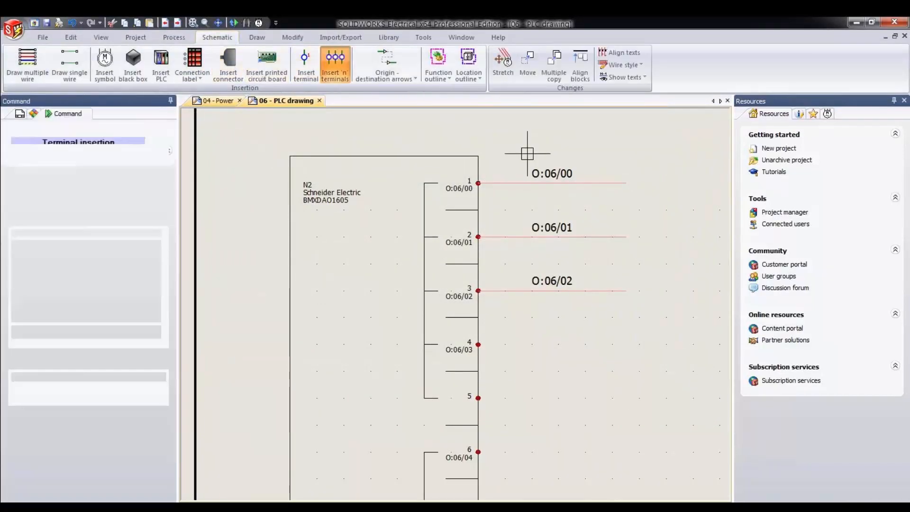
pyautogui.click(612, 157)
pyautogui.click(626, 317)
pyautogui.click(545, 342)
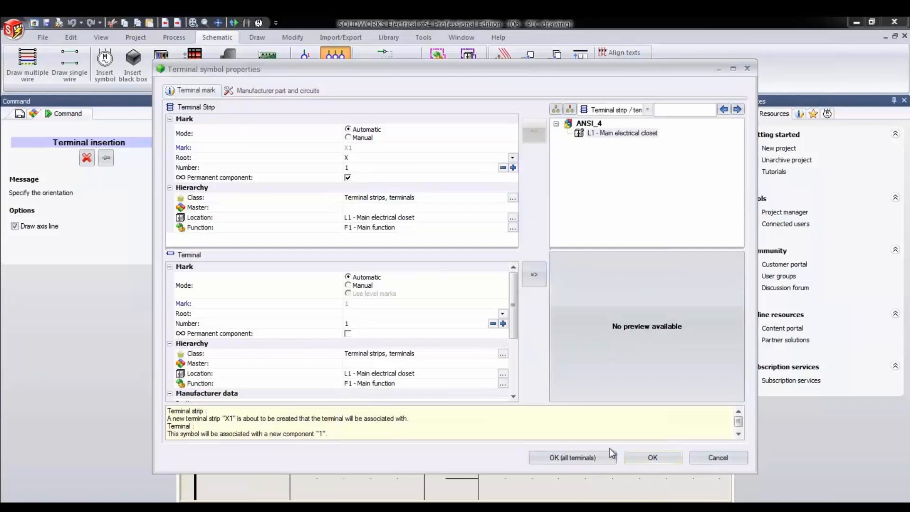
pyautogui.click(593, 456)
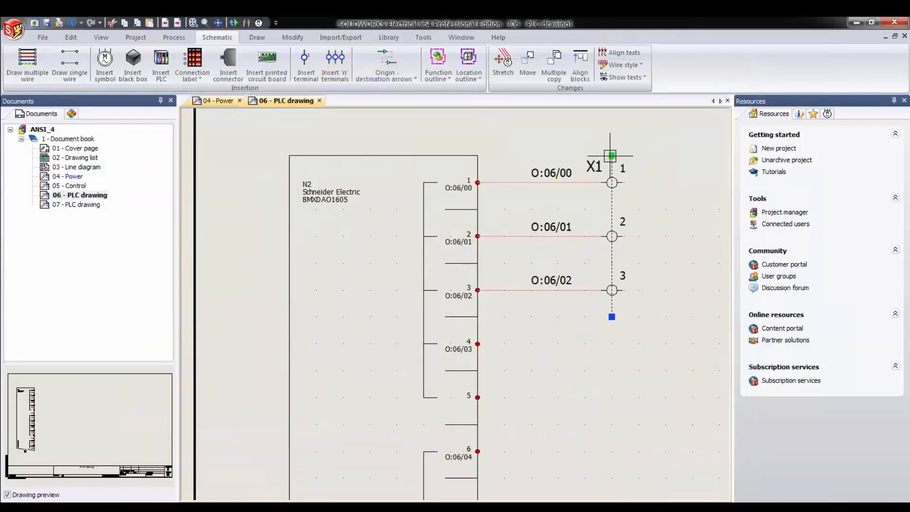
pyautogui.press('Delete')
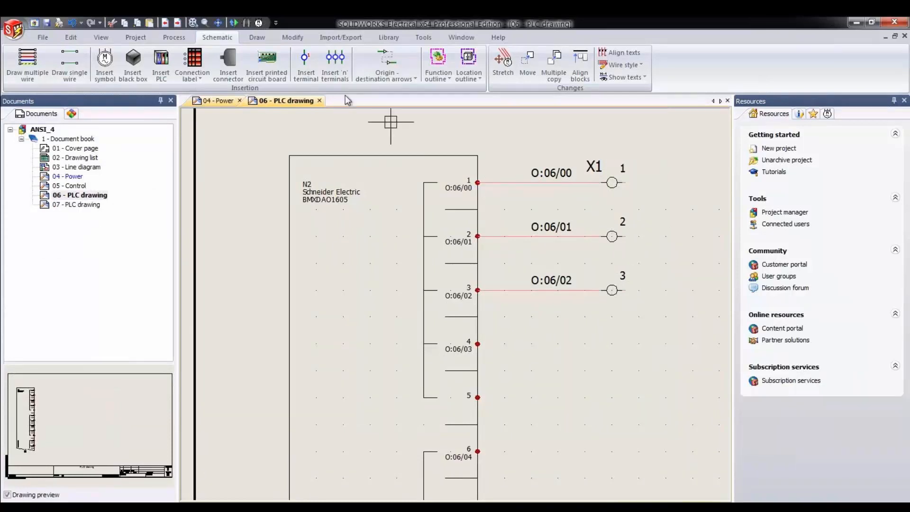
# - Add a second propagation to connected objects that copies the Mark from the Equipotential
pyautogui.click(174, 38)
pyautogui.click(312, 66)
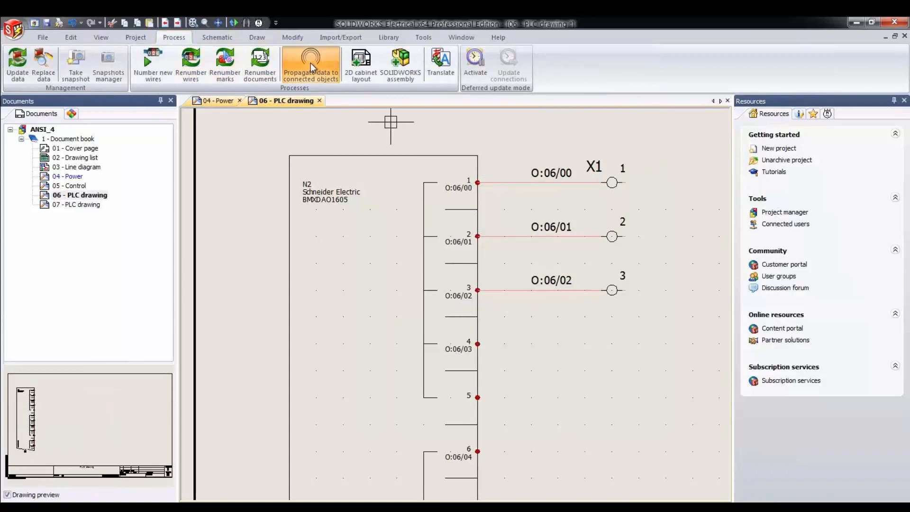
pyautogui.click(261, 219)
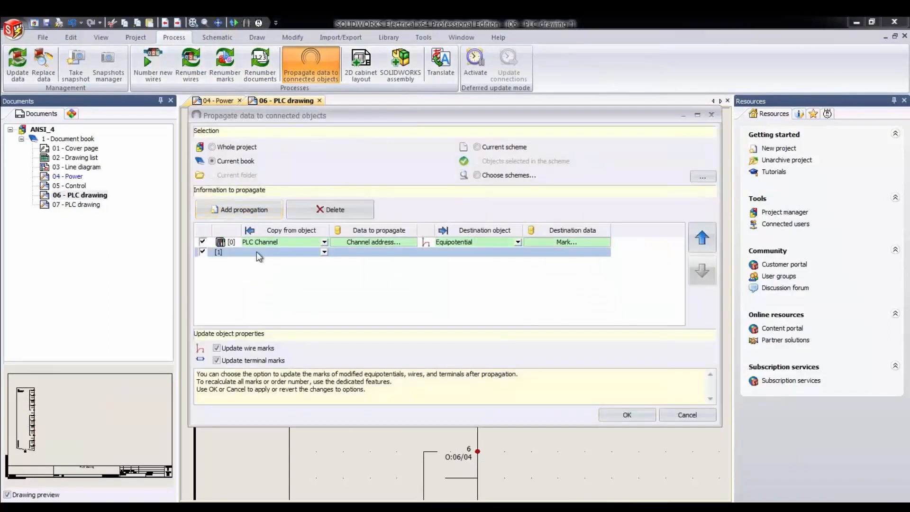
pyautogui.click(270, 255)
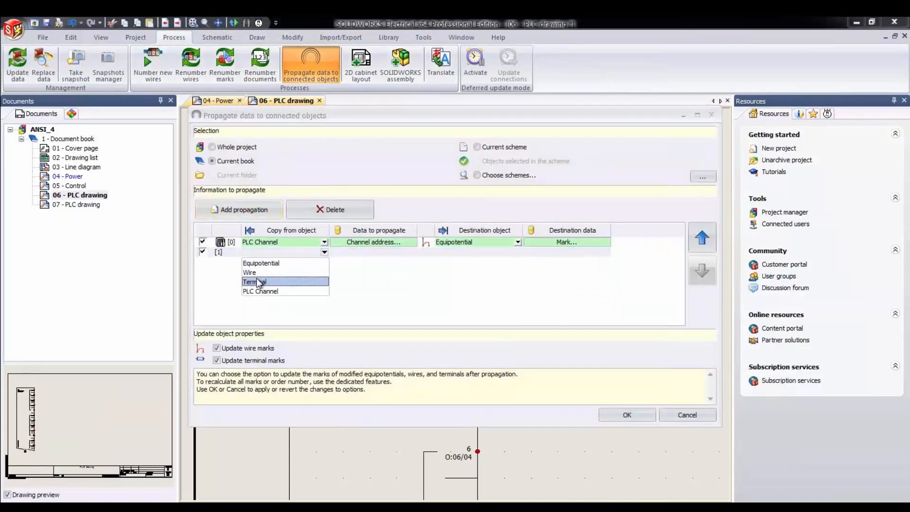
pyautogui.click(275, 264)
pyautogui.click(380, 253)
pyautogui.click(401, 251)
pyautogui.click(397, 261)
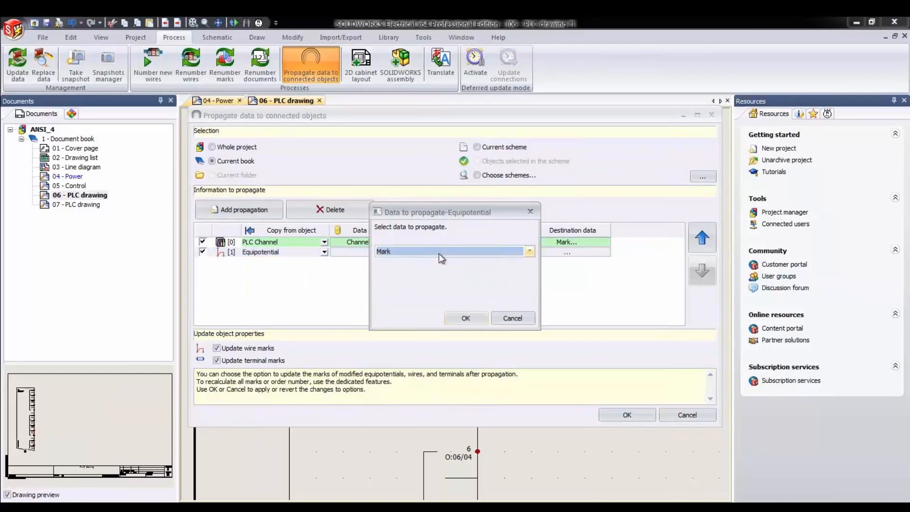
pyautogui.click(466, 318)
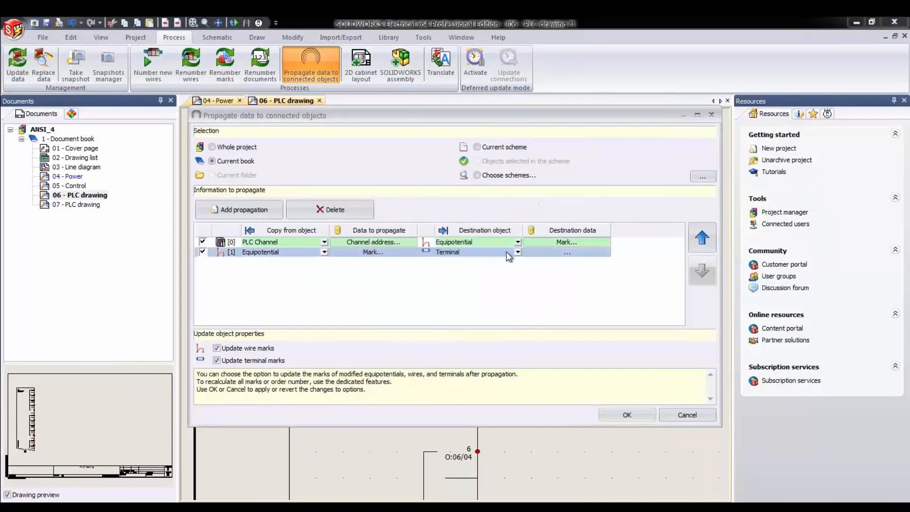
# - Set the second propagation's destination to the Terminal Mark and run the data propagation
pyautogui.click(517, 253)
pyautogui.click(516, 263)
pyautogui.click(581, 252)
pyautogui.click(472, 252)
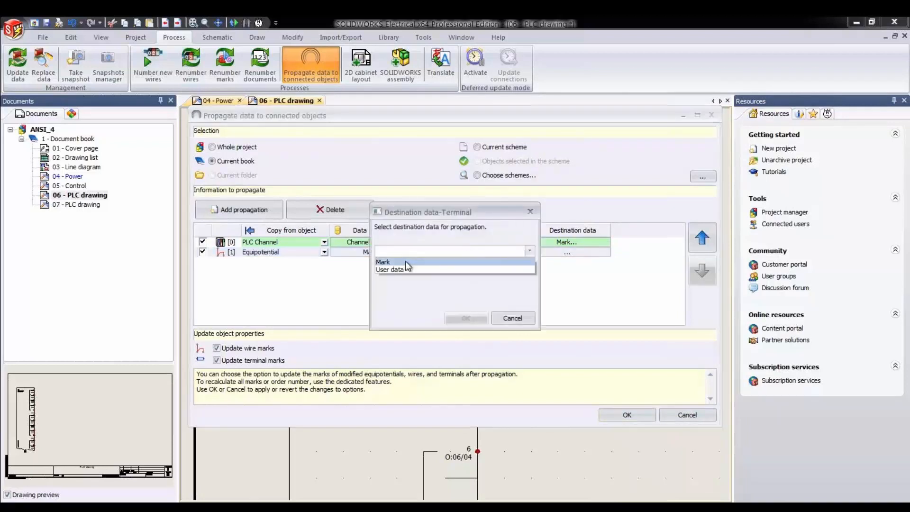
pyautogui.click(452, 296)
pyautogui.click(466, 318)
pyautogui.click(627, 414)
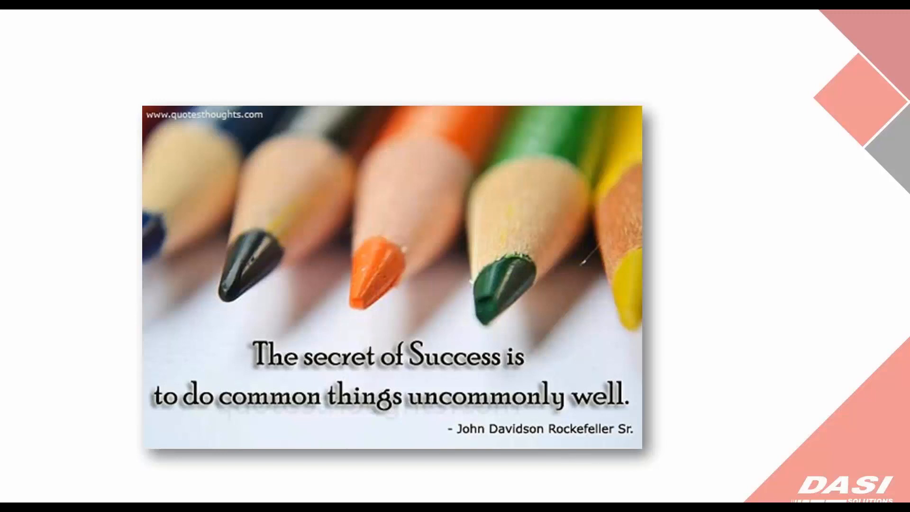
pyautogui.click(783, 357)
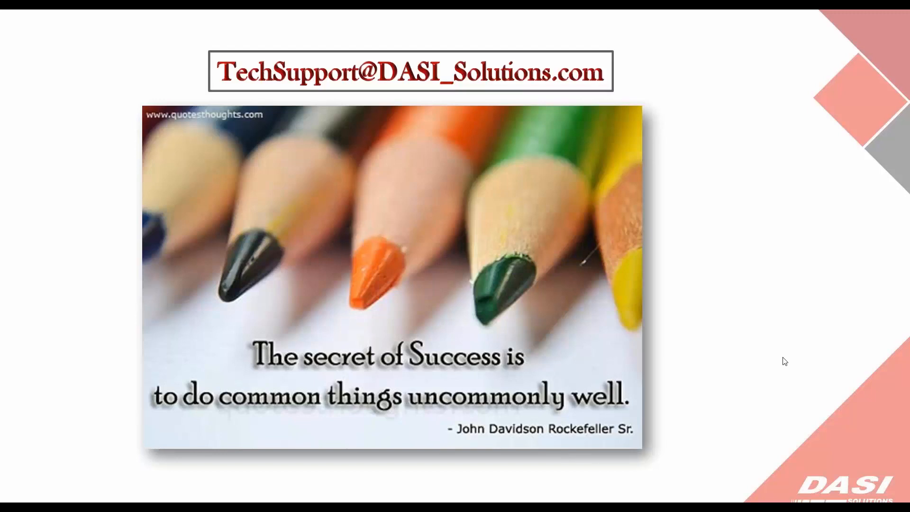